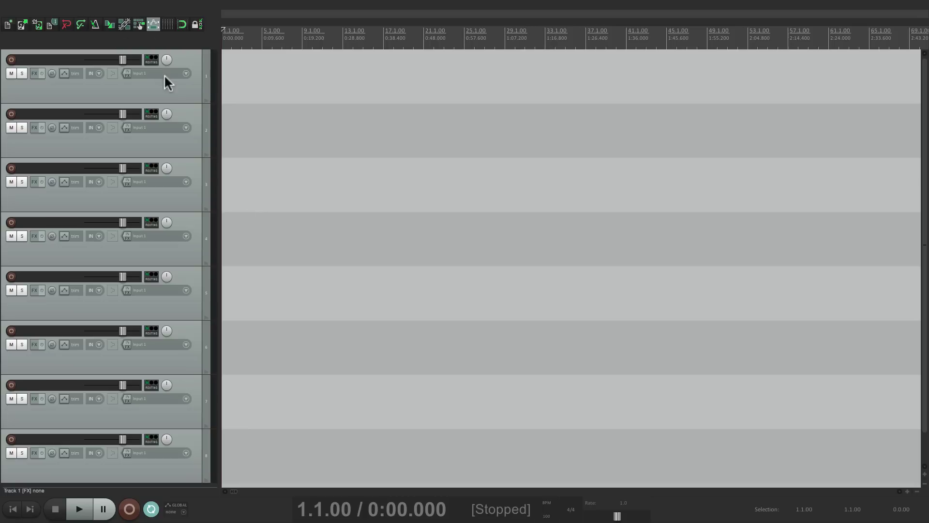
Step: Select tracks 1 through 8 and set them to random colors
{"action": "left_click", "coordinate": [172, 86]}
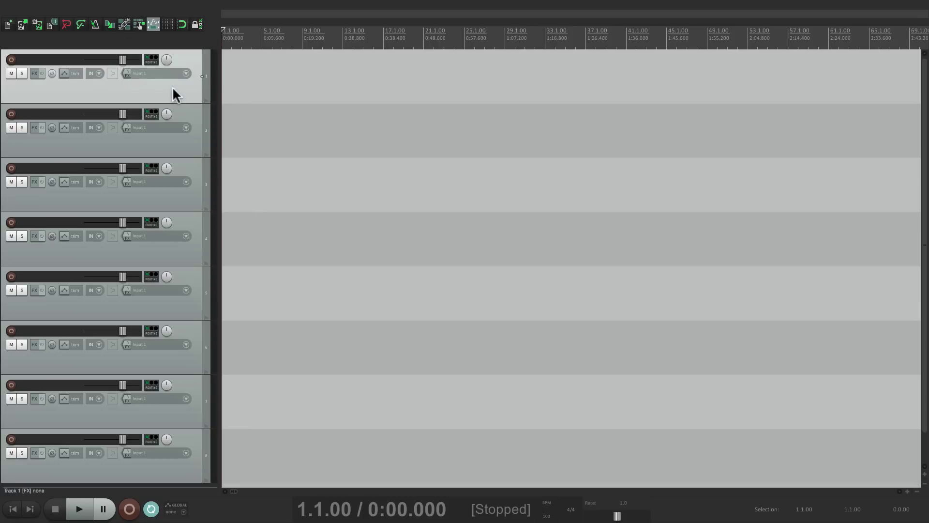
{"action": "left_click", "coordinate": [179, 433], "text": "shift"}
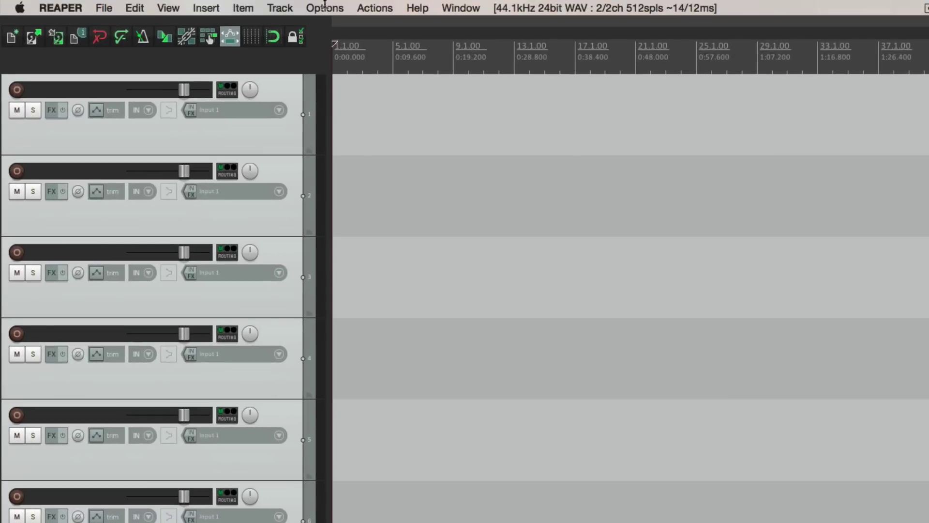
{"action": "left_click", "coordinate": [282, 7]}
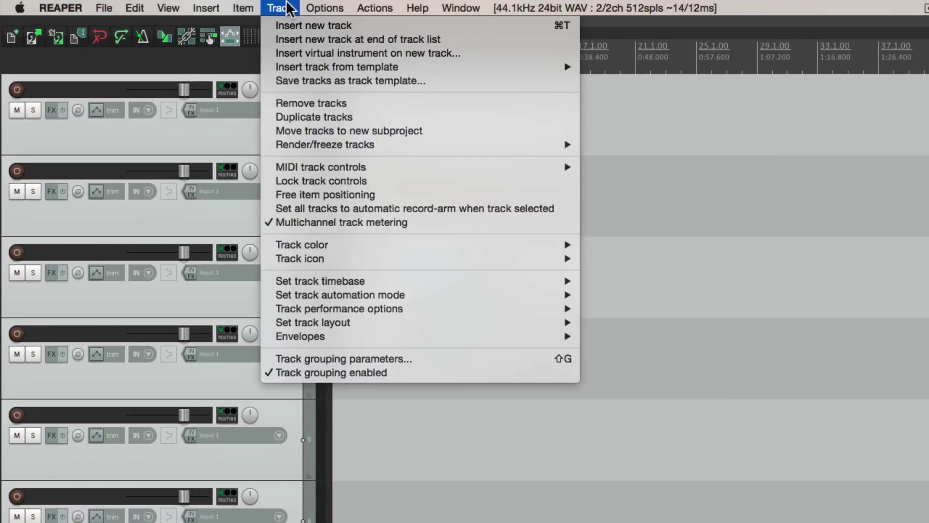
{"action": "mouse_move", "coordinate": [272, 246]}
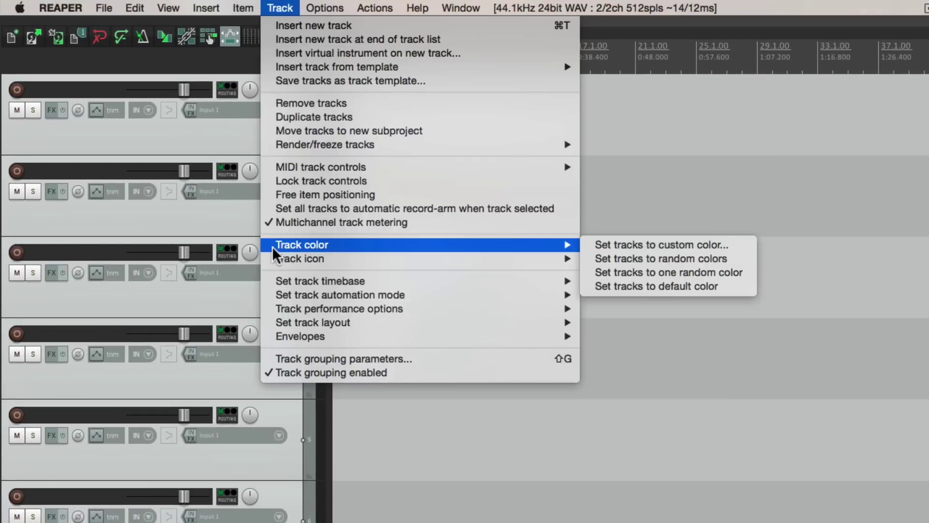
{"action": "left_click", "coordinate": [746, 258]}
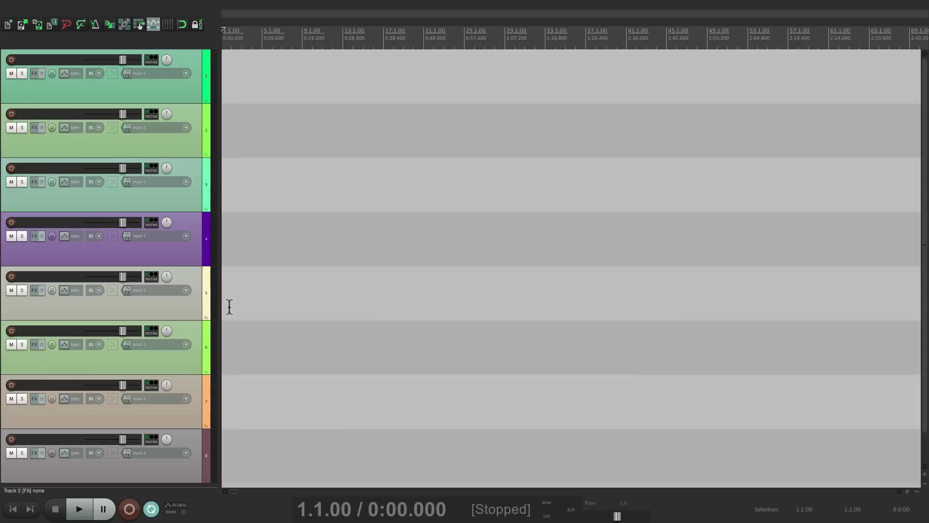
Step: Select every track and assign a new set of random colors
{"action": "left_click", "coordinate": [182, 94]}
{"action": "key", "text": "super+a"}
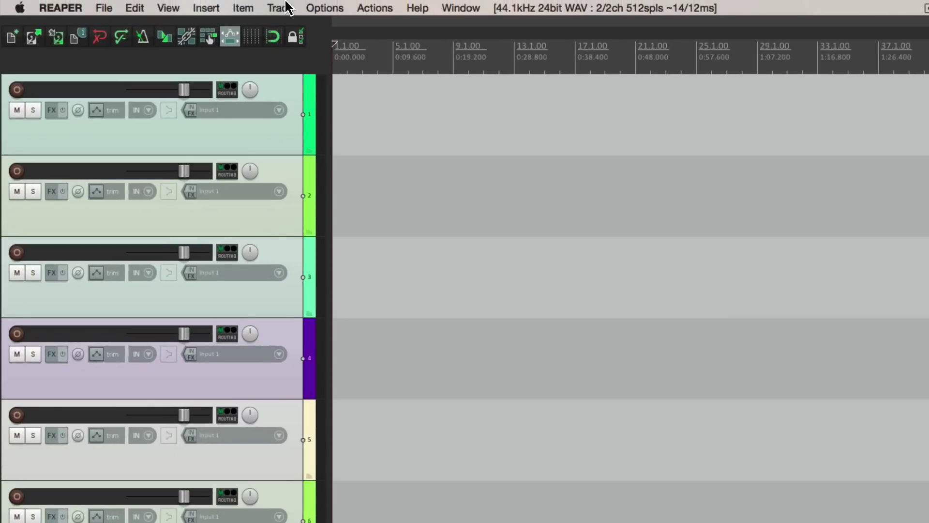
{"action": "left_click", "coordinate": [287, 6]}
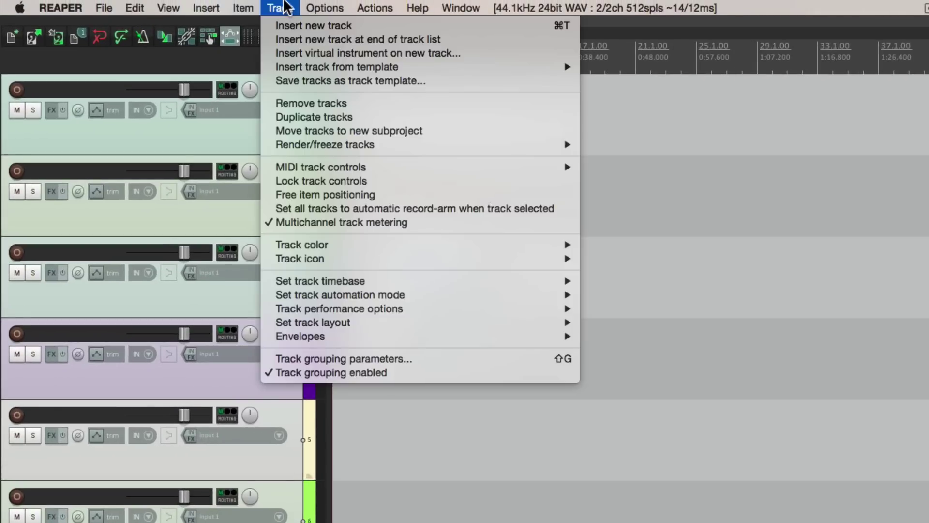
{"action": "mouse_move", "coordinate": [286, 243]}
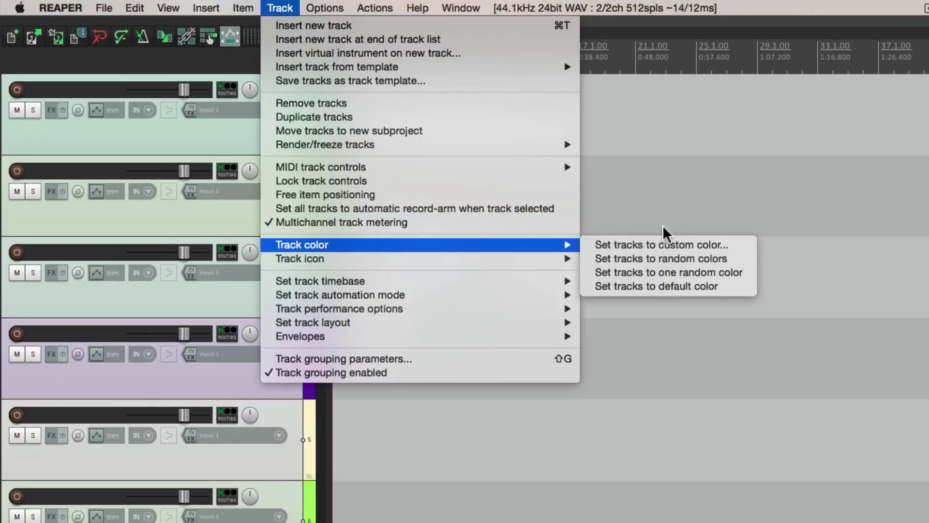
{"action": "left_click", "coordinate": [697, 256]}
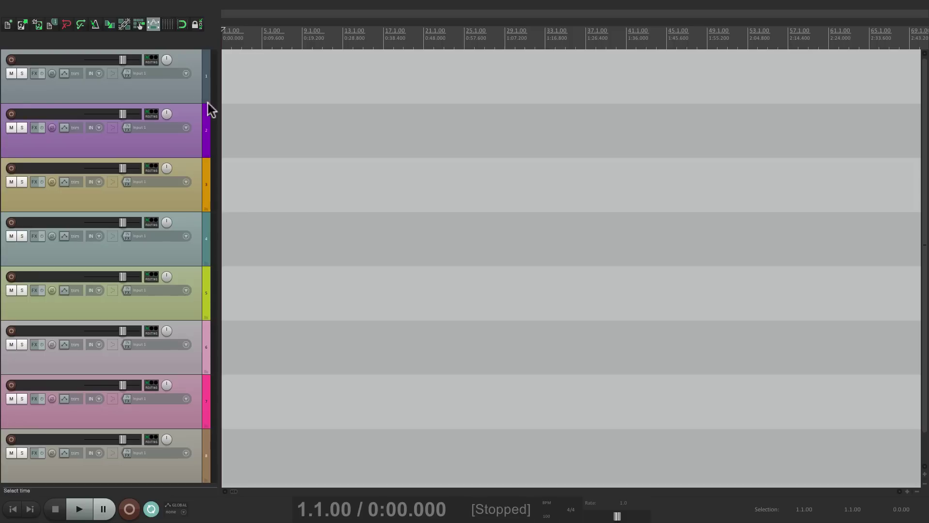
{"action": "left_click", "coordinate": [182, 84]}
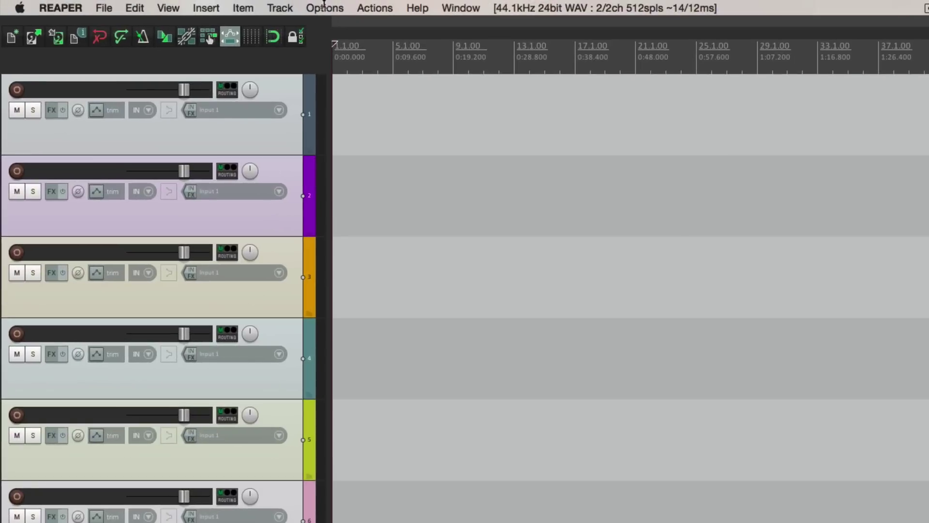
{"action": "left_click", "coordinate": [187, 5]}
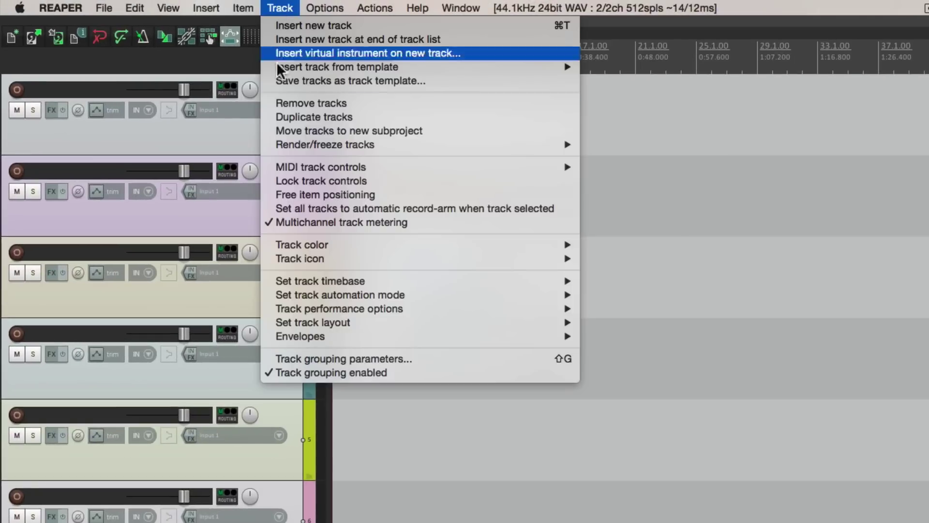
{"action": "mouse_move", "coordinate": [268, 245]}
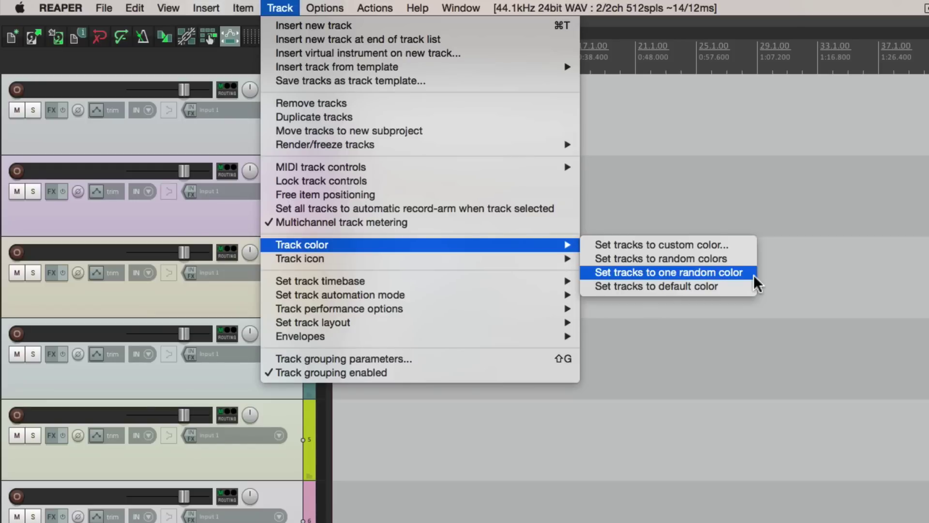
{"action": "left_click", "coordinate": [700, 350]}
Step: Select only tracks 1 through 4 and set them all to one random color
{"action": "left_click", "coordinate": [260, 132]}
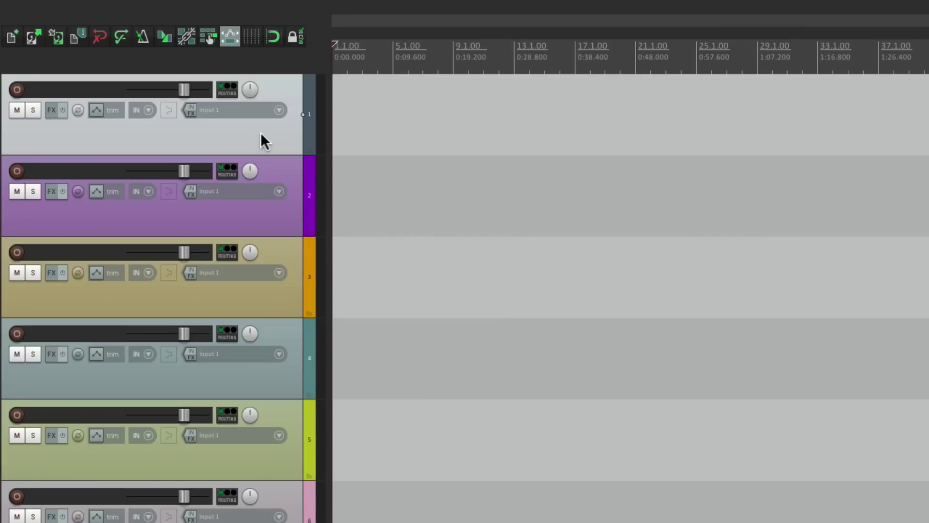
{"action": "left_click", "coordinate": [271, 382], "text": "shift"}
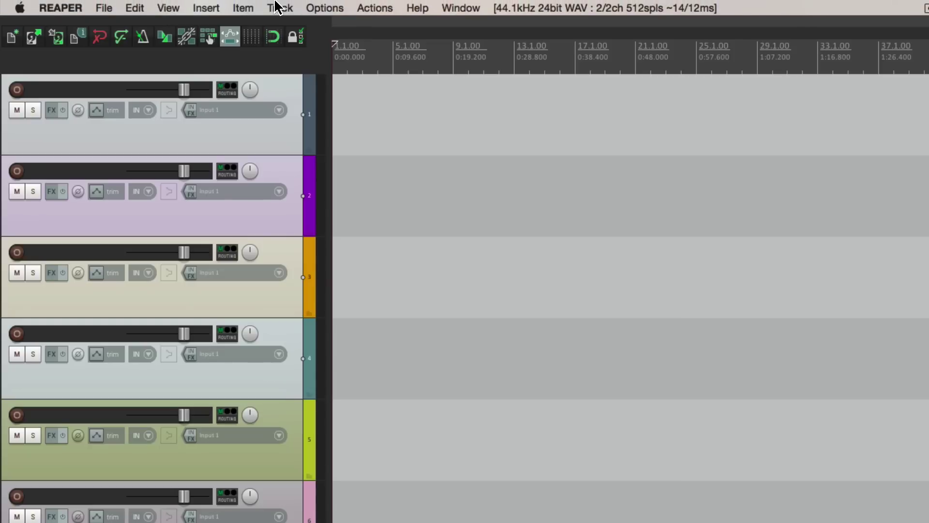
{"action": "left_click", "coordinate": [279, 8]}
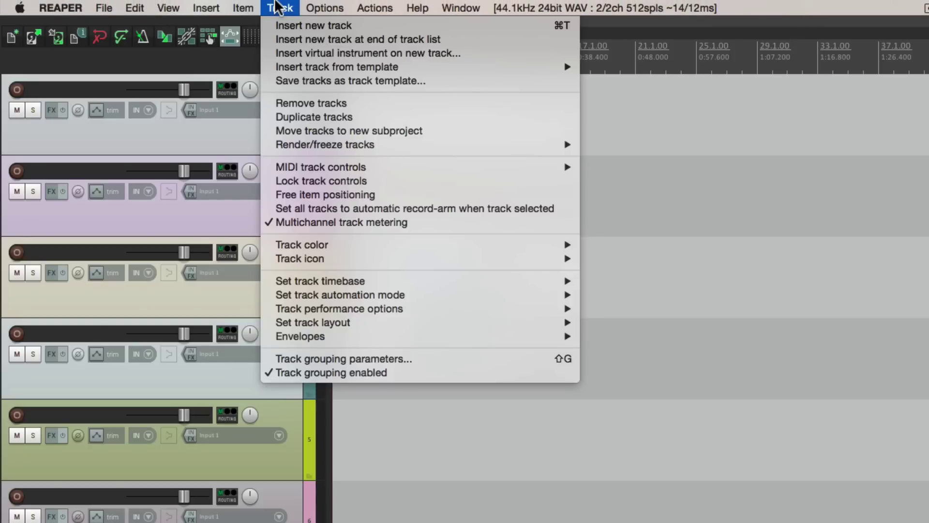
{"action": "left_click", "coordinate": [278, 4]}
{"action": "right_click", "coordinate": [282, 134]}
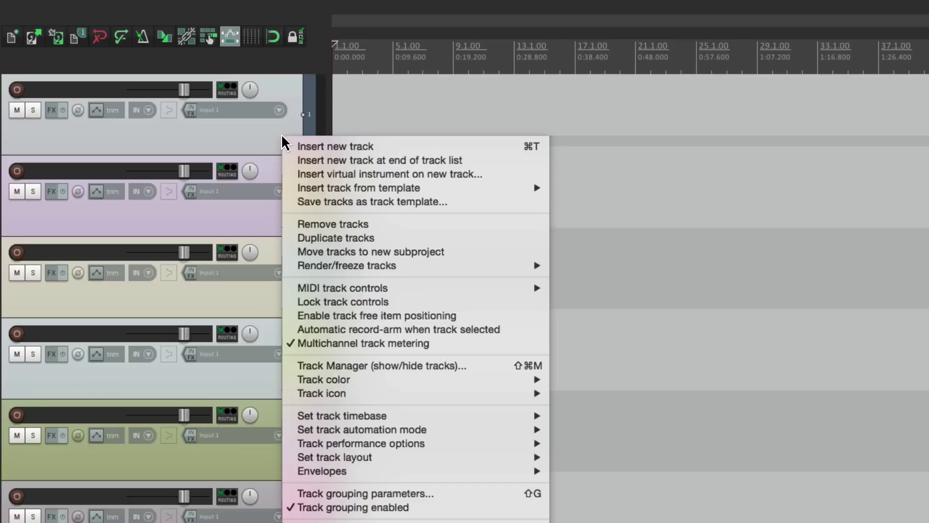
{"action": "mouse_move", "coordinate": [338, 379]}
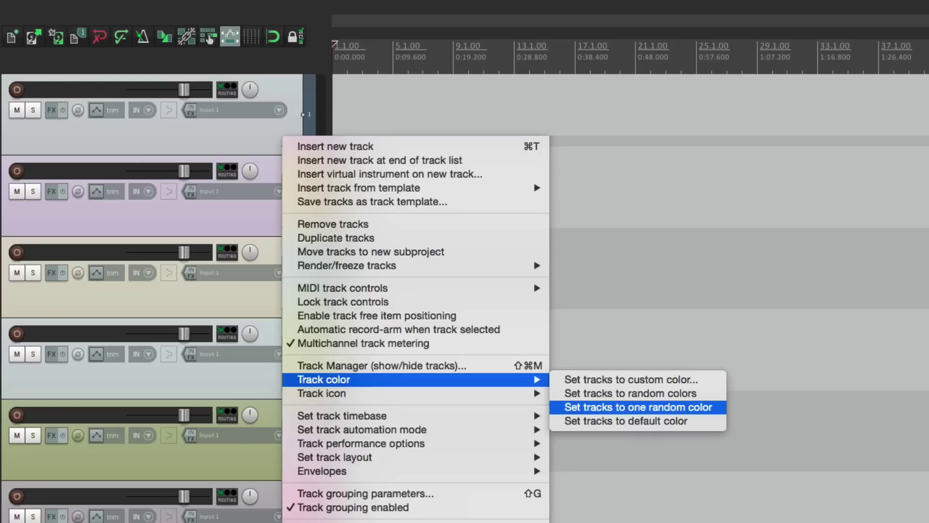
{"action": "left_click", "coordinate": [638, 407]}
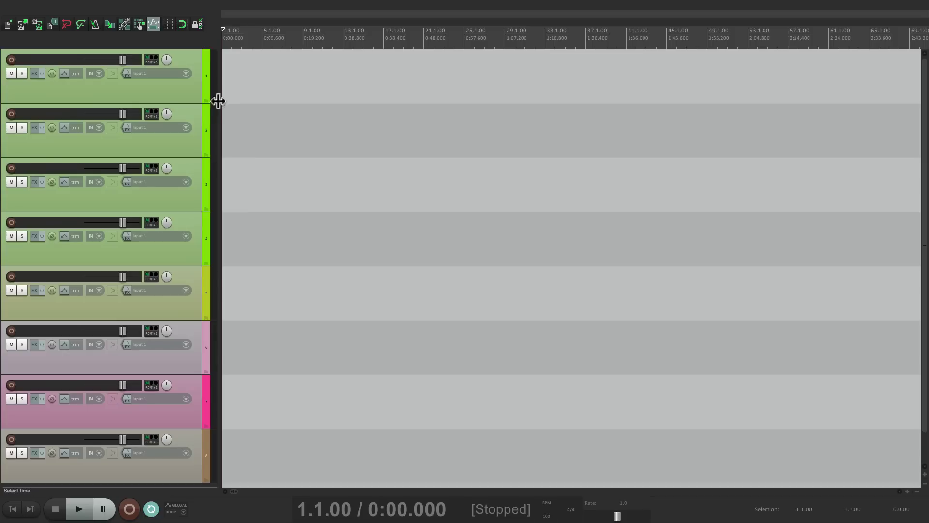
Step: Select all eight tracks and reset them to the default color
{"action": "left_click", "coordinate": [196, 95]}
{"action": "left_click", "coordinate": [189, 477], "text": "shift"}
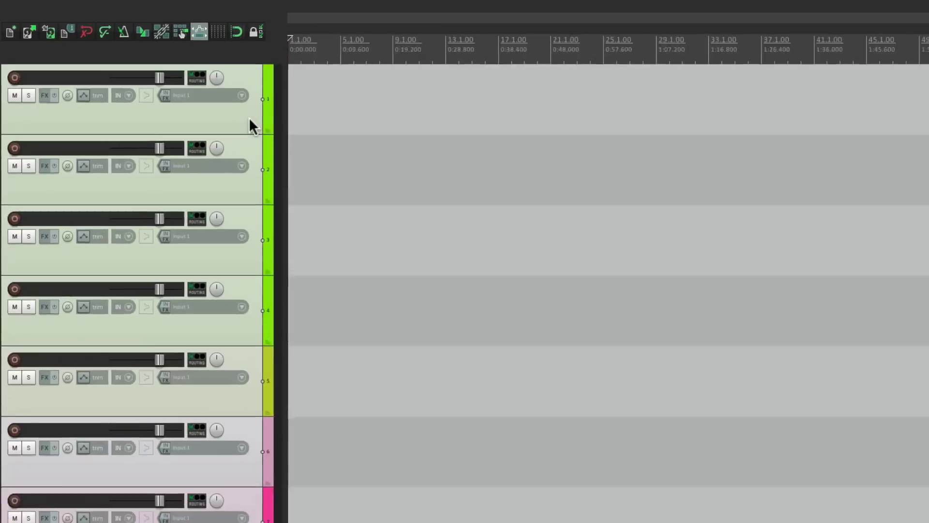
{"action": "right_click", "coordinate": [192, 92]}
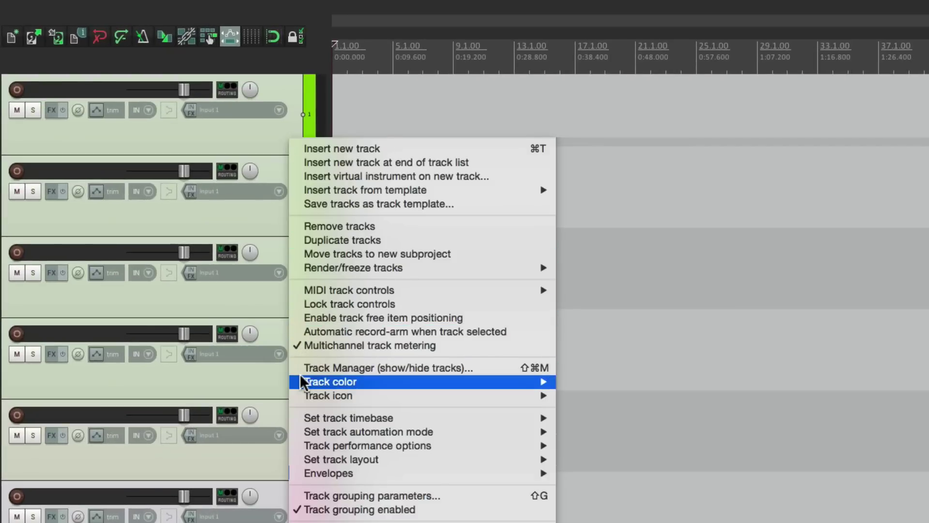
{"action": "mouse_move", "coordinate": [300, 382]}
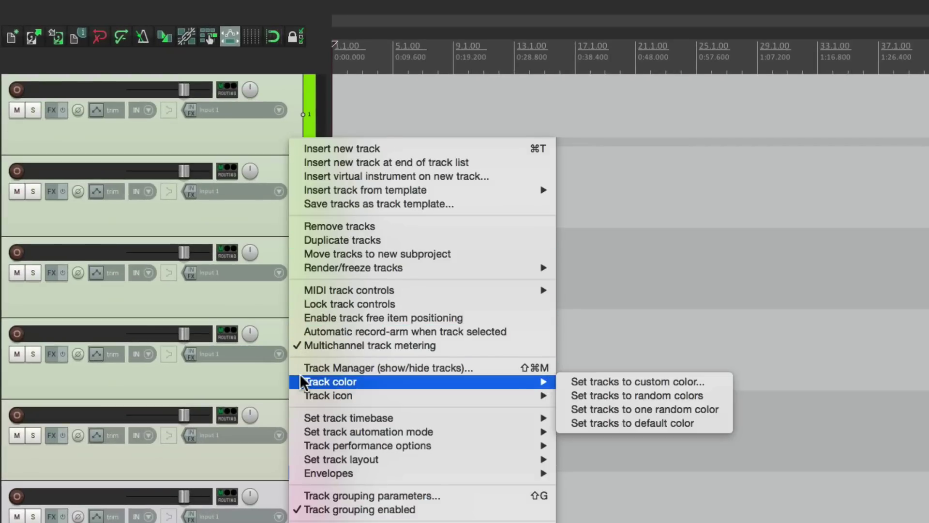
{"action": "left_click", "coordinate": [715, 425]}
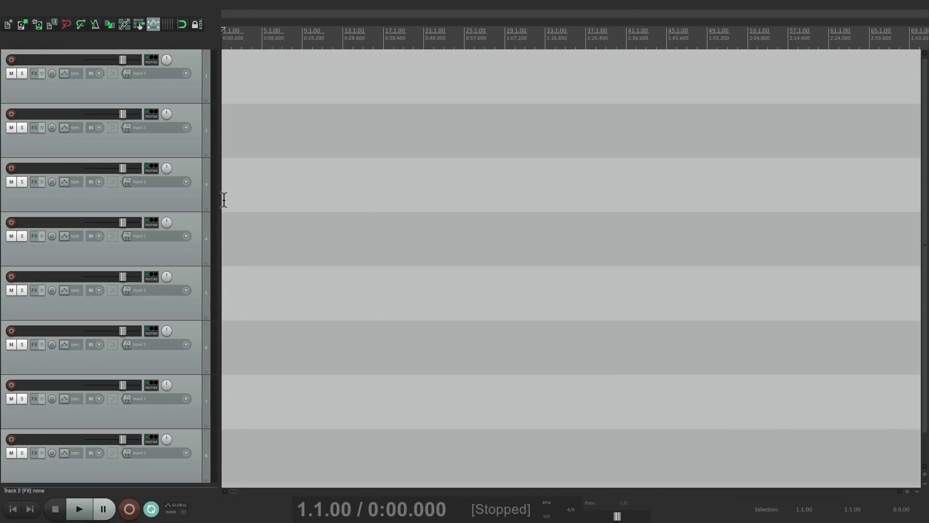
Step: Give tracks 1 through 4 a custom green from the color wheel, darkened moderately with the brightness slider
{"action": "left_click", "coordinate": [176, 87]}
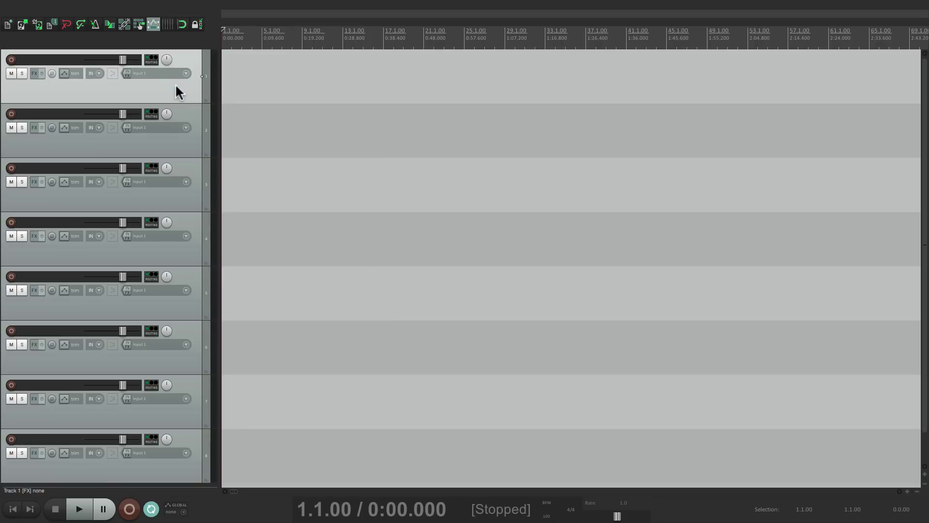
{"action": "left_click", "coordinate": [188, 250], "text": "shift"}
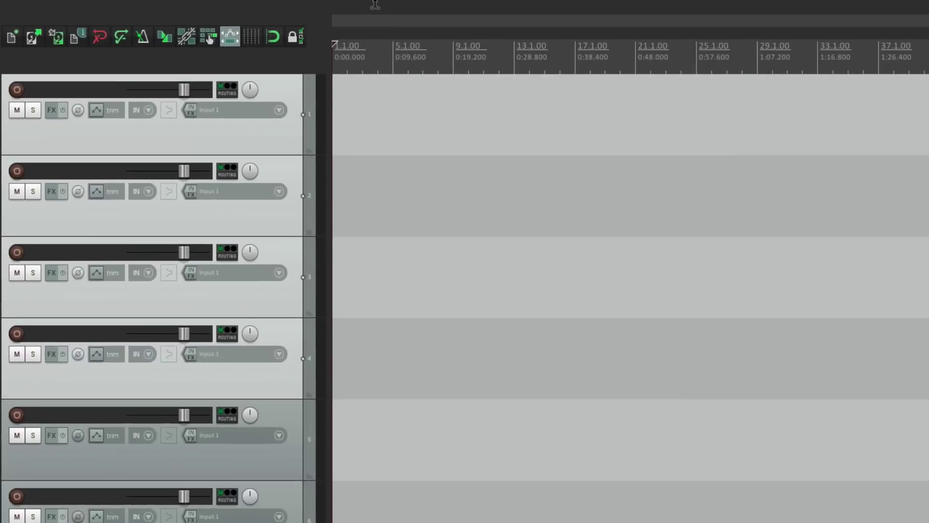
{"action": "mouse_move", "coordinate": [191, 6]}
{"action": "left_click", "coordinate": [285, 9]}
{"action": "mouse_move", "coordinate": [282, 246]}
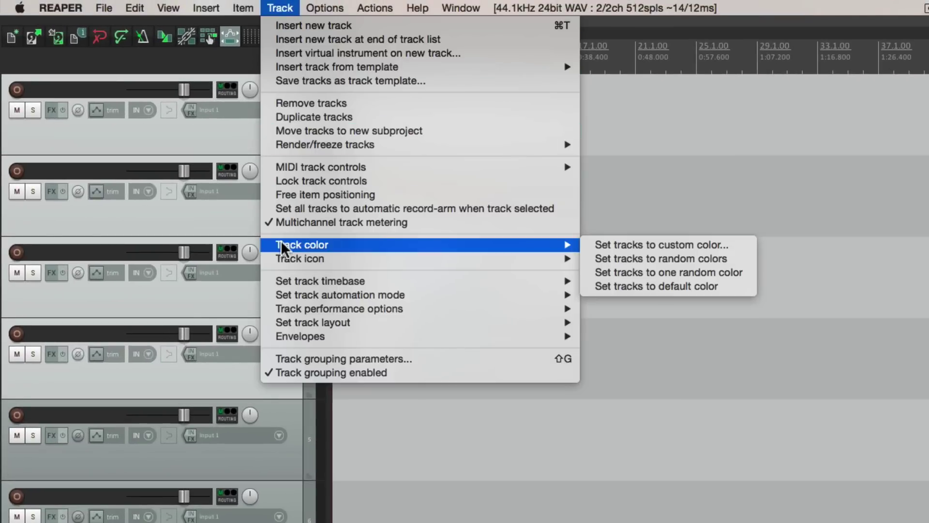
{"action": "left_click", "coordinate": [747, 244]}
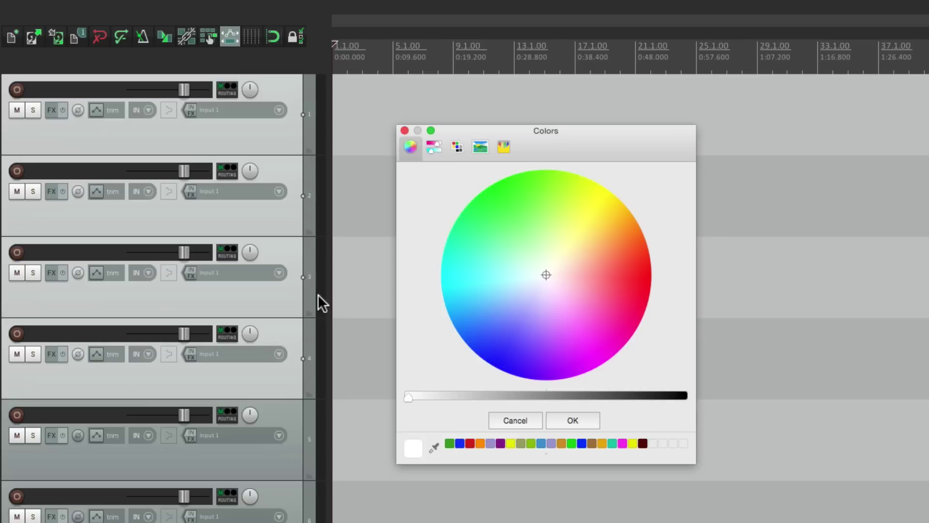
{"action": "left_click", "coordinate": [523, 208]}
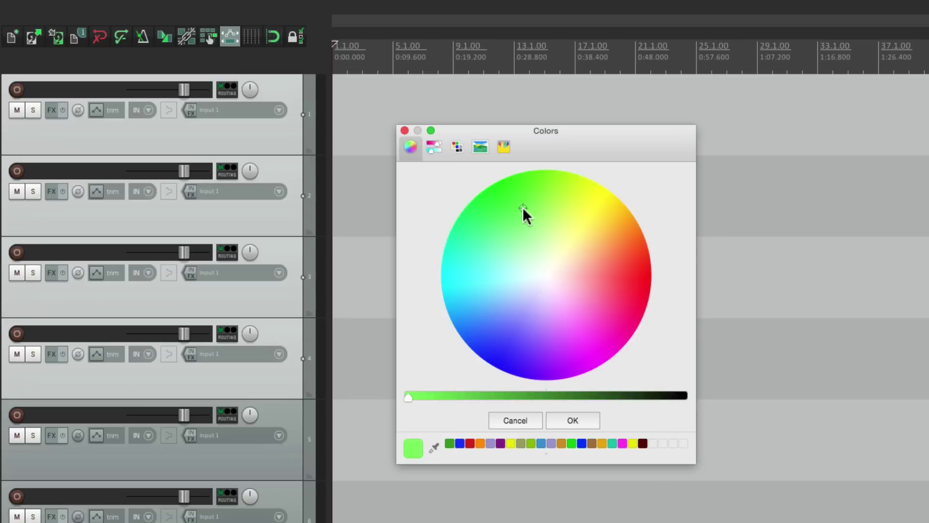
{"action": "left_click_drag", "start_coordinate": [408, 396], "coordinate": [487, 396]}
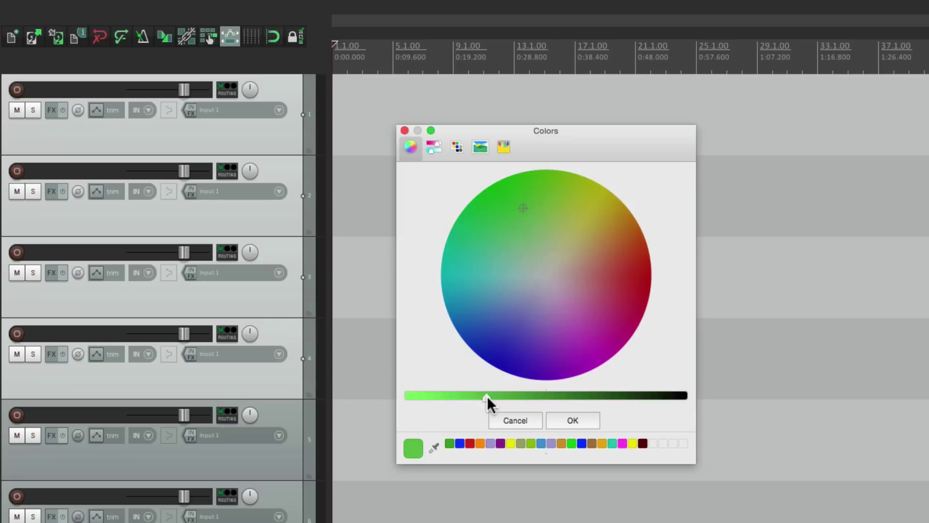
{"action": "left_click", "coordinate": [562, 420]}
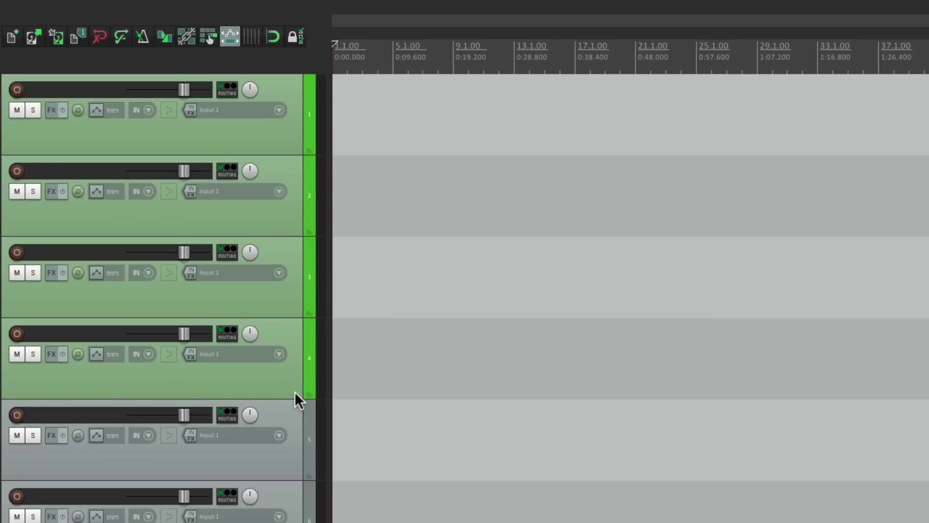
Step: Select track 5 and set it to the default track color
{"action": "left_click", "coordinate": [274, 471]}
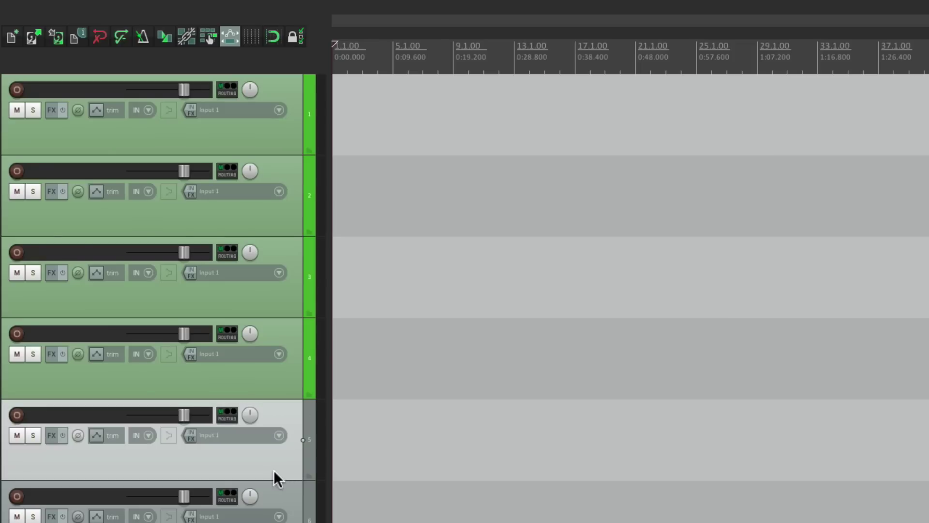
{"action": "right_click", "coordinate": [274, 470]}
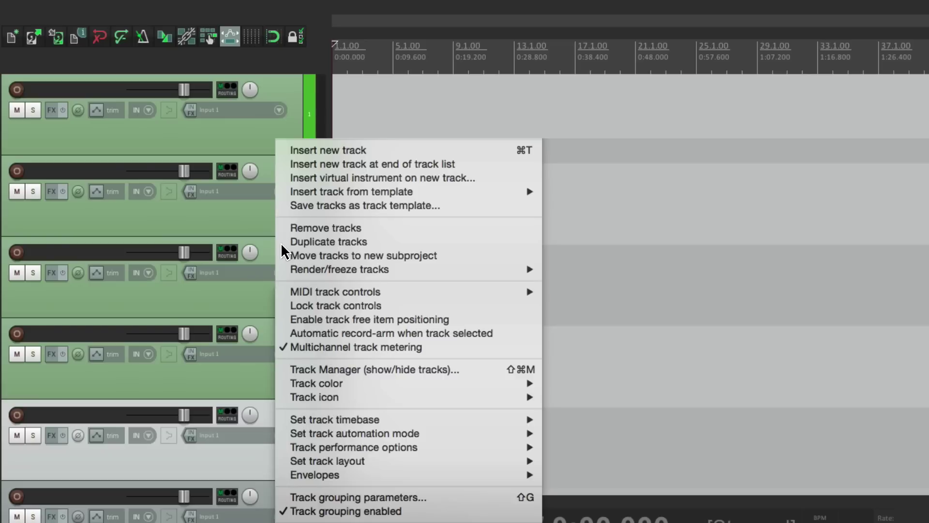
{"action": "mouse_move", "coordinate": [300, 384]}
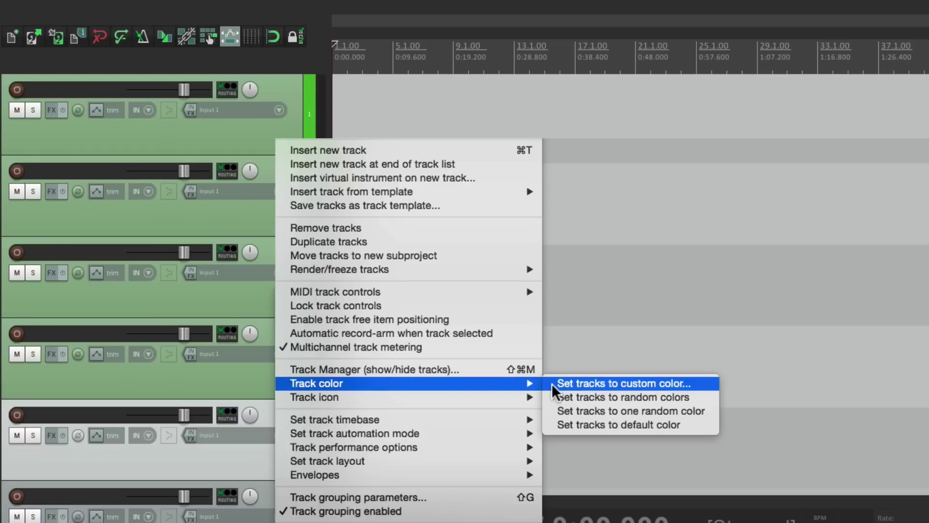
{"action": "left_click", "coordinate": [618, 424]}
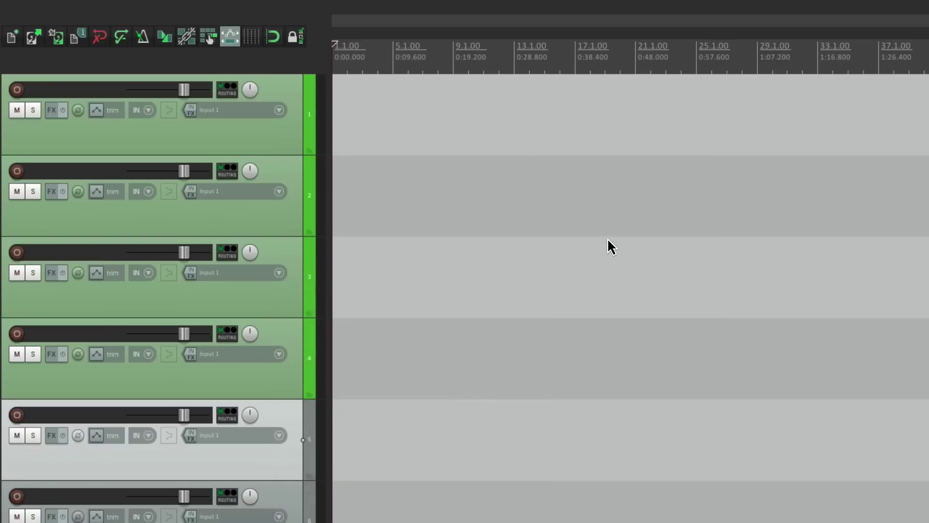
Step: Open the action list and filter it for "track color"
{"action": "left_click", "coordinate": [363, 7]}
{"action": "left_click", "coordinate": [362, 20]}
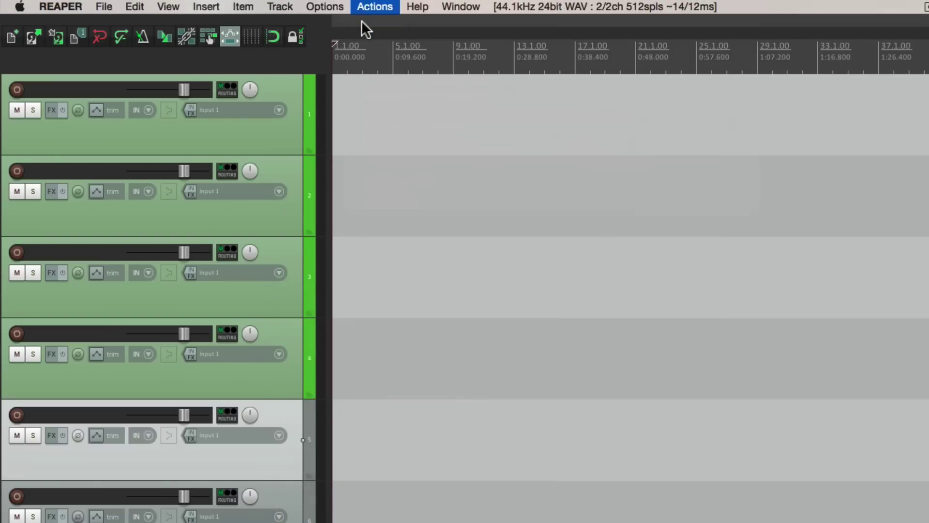
{"action": "type", "text": "track color"}
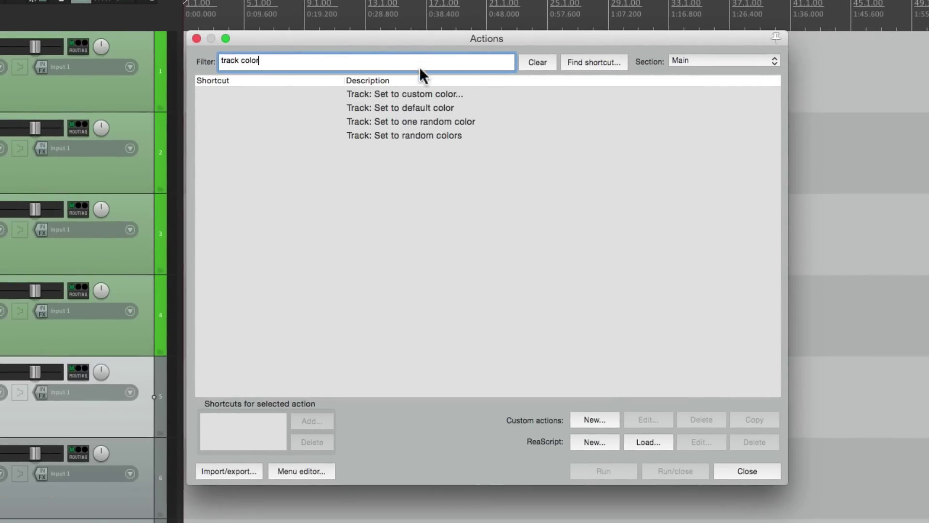
Step: Assign the shortcut C to the "Track: Set to custom color..." action and close the action list
{"action": "left_click", "coordinate": [435, 94]}
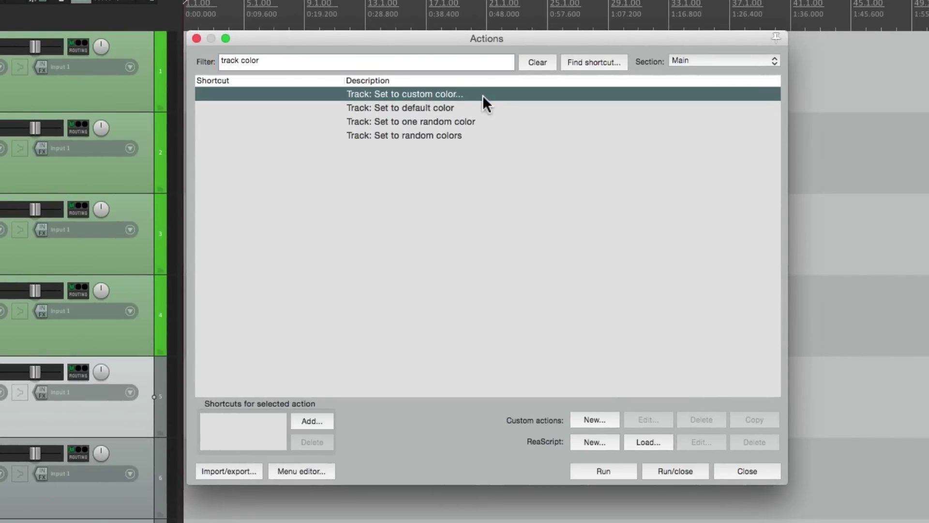
{"action": "left_click", "coordinate": [314, 421]}
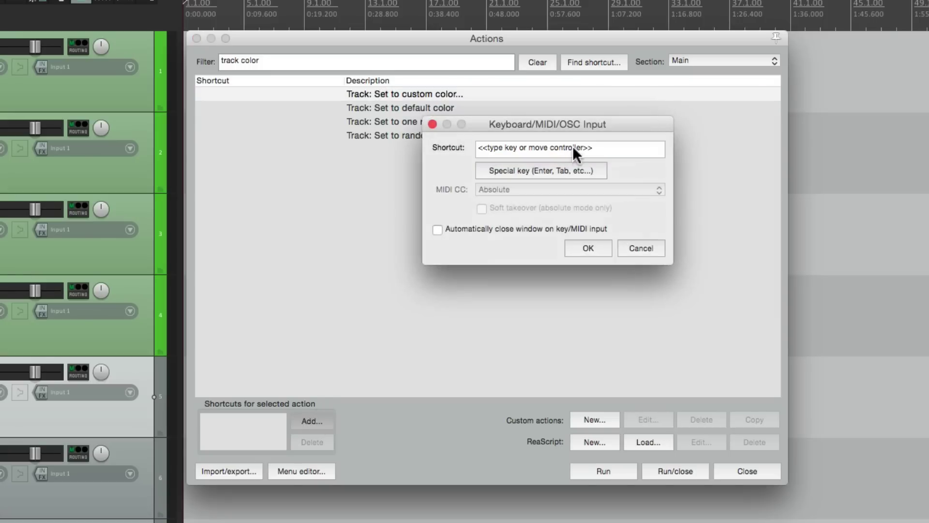
{"action": "key", "text": "c"}
{"action": "left_click", "coordinate": [588, 247]}
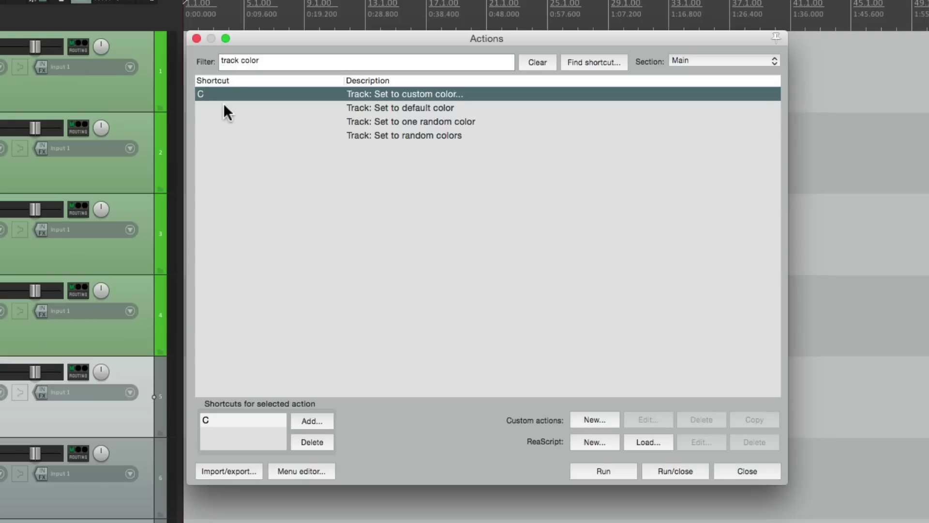
{"action": "left_click", "coordinate": [195, 38]}
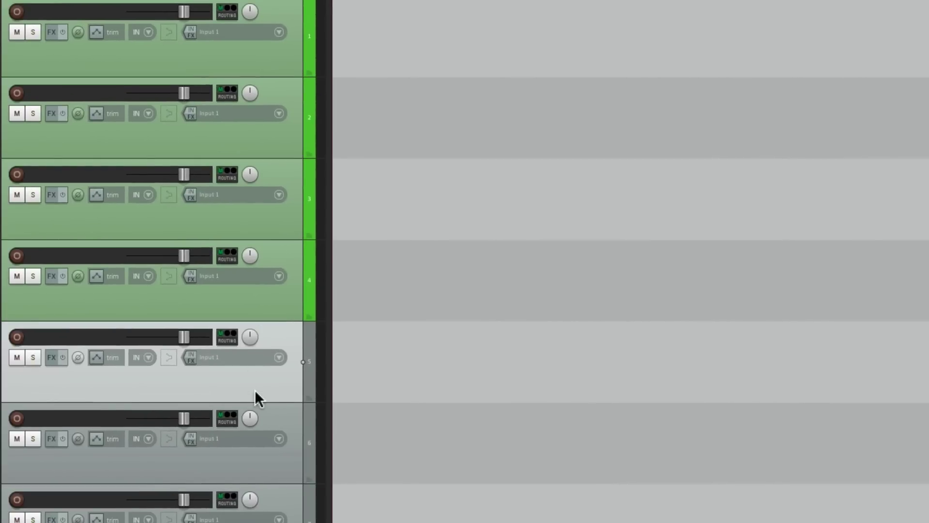
Step: Give track 5 a custom blue from the color wheel, darkened slightly
{"action": "key", "text": "c"}
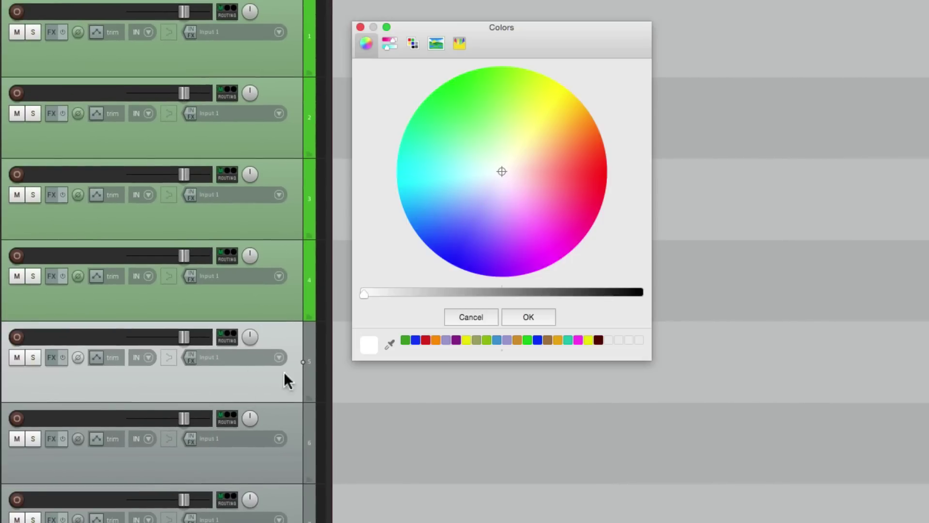
{"action": "left_click", "coordinate": [464, 240]}
{"action": "left_click_drag", "start_coordinate": [363, 293], "coordinate": [401, 295]}
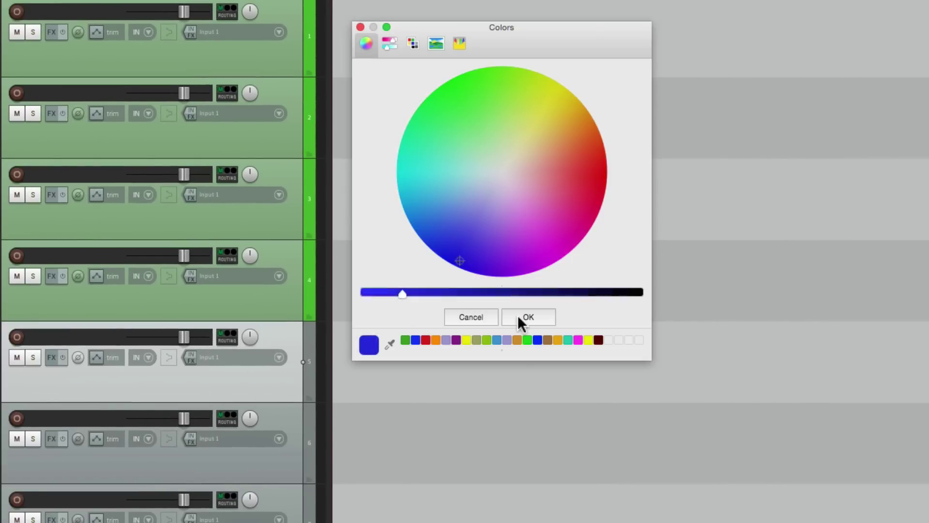
{"action": "left_click", "coordinate": [528, 317]}
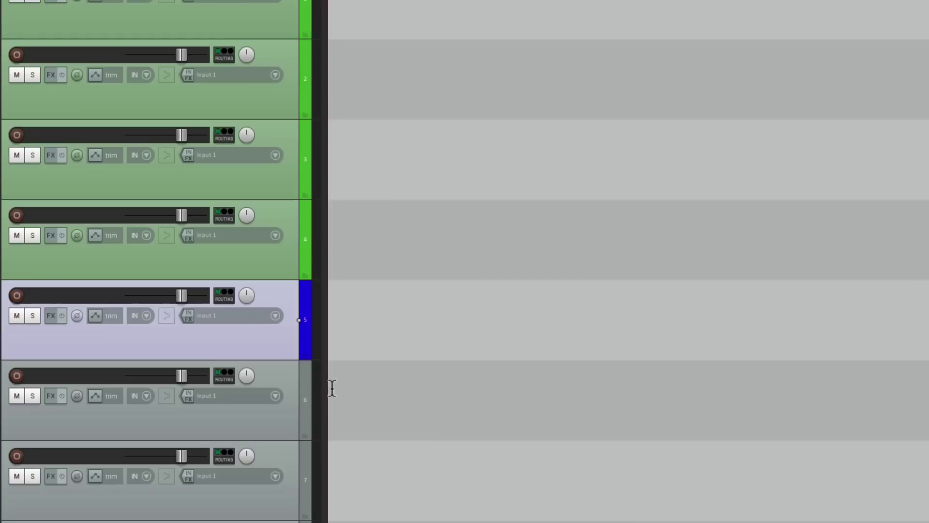
Step: Select tracks 6 and 7 and give them a custom pinkish red from the color wheel, darkened slightly
{"action": "left_click", "coordinate": [281, 409]}
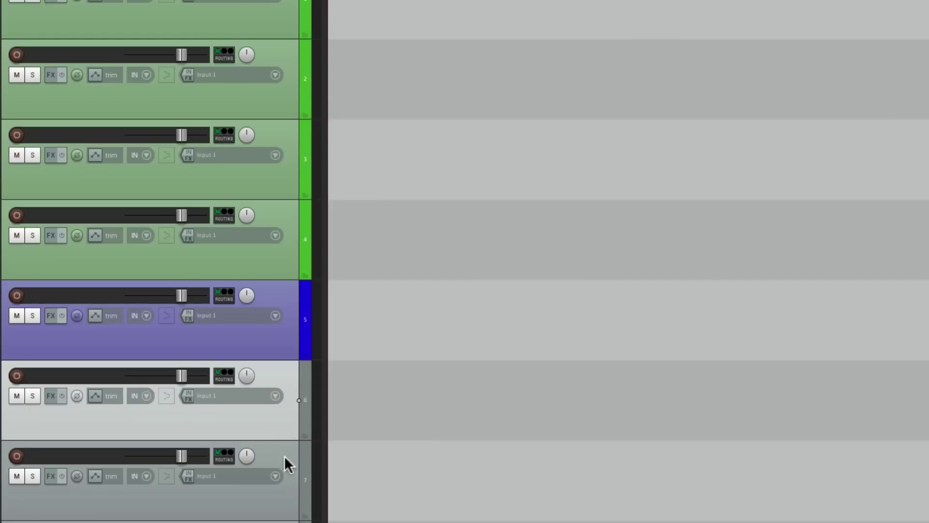
{"action": "left_click", "coordinate": [288, 498], "text": "shift"}
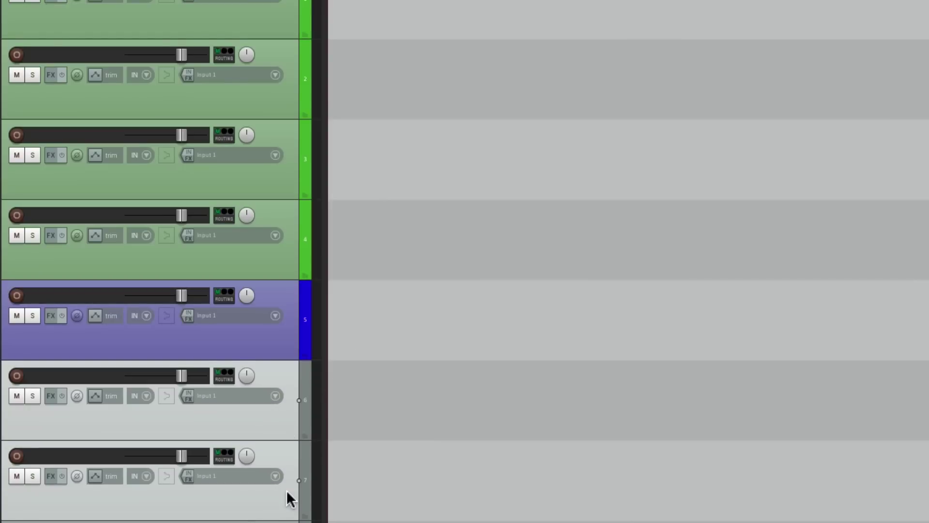
{"action": "key", "text": "c"}
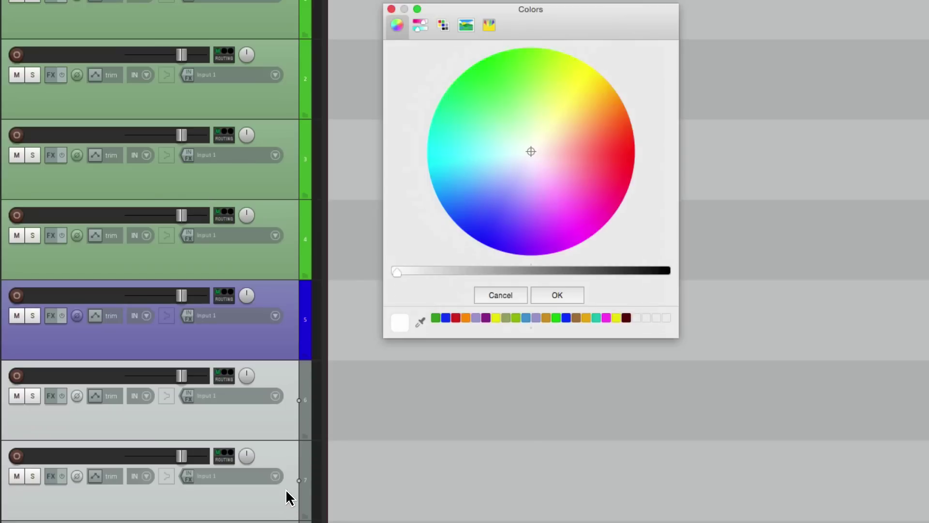
{"action": "left_click", "coordinate": [604, 172]}
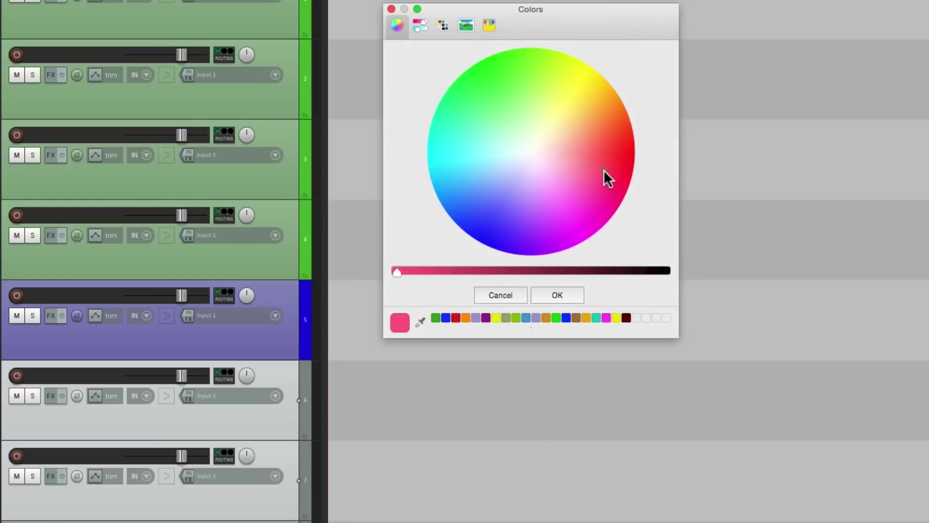
{"action": "left_click", "coordinate": [426, 271]}
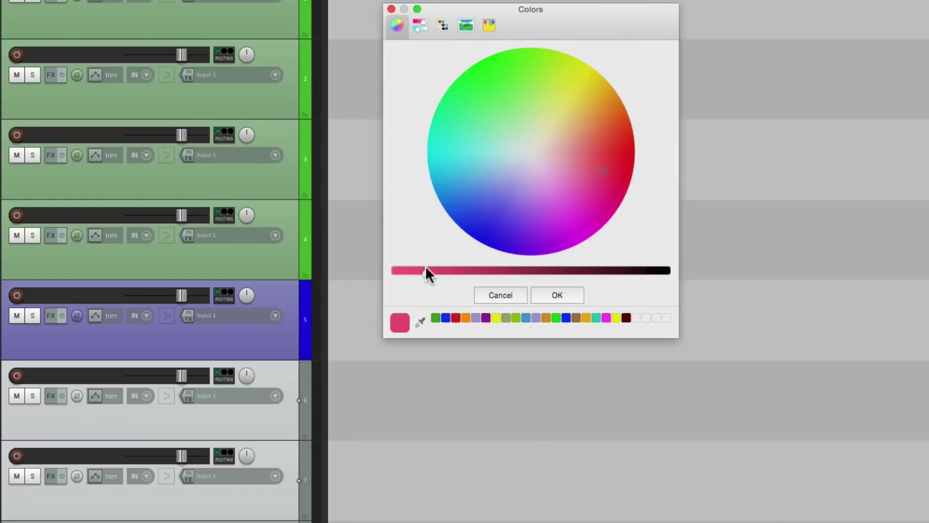
{"action": "left_click", "coordinate": [538, 302]}
Step: Give track 8 a custom orange from the color wheel, darkened slightly
{"action": "scroll", "coordinate": [423, 247], "scroll_direction": "down", "scroll_amount": 3}
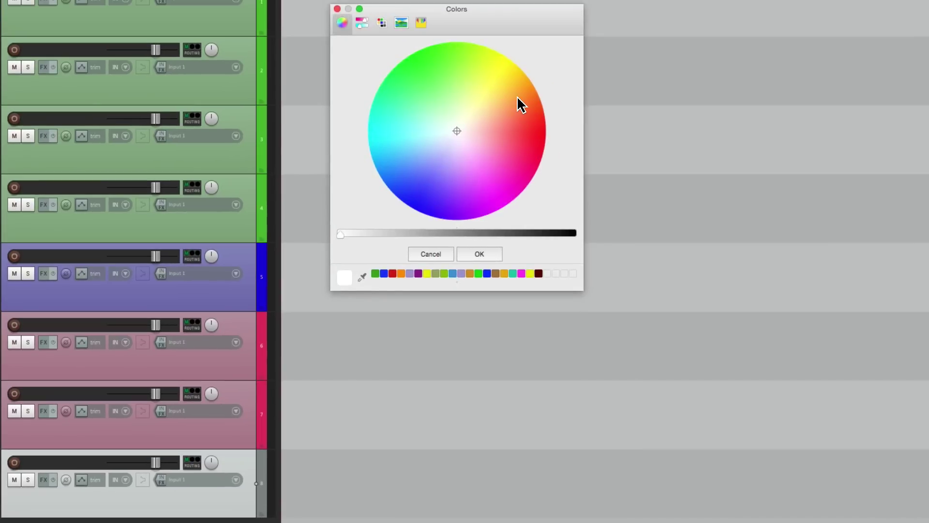
{"action": "left_click", "coordinate": [517, 97]}
{"action": "left_click_drag", "start_coordinate": [341, 234], "coordinate": [361, 235]}
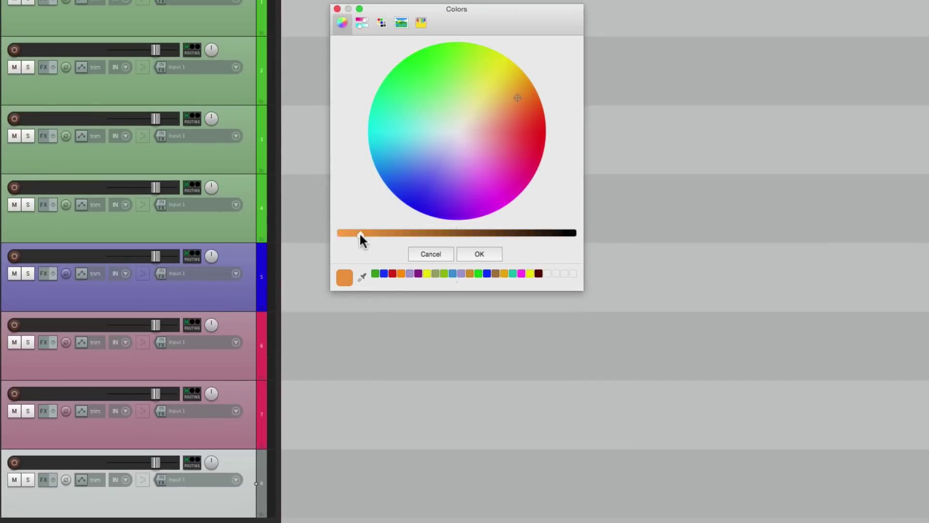
{"action": "left_click", "coordinate": [486, 255]}
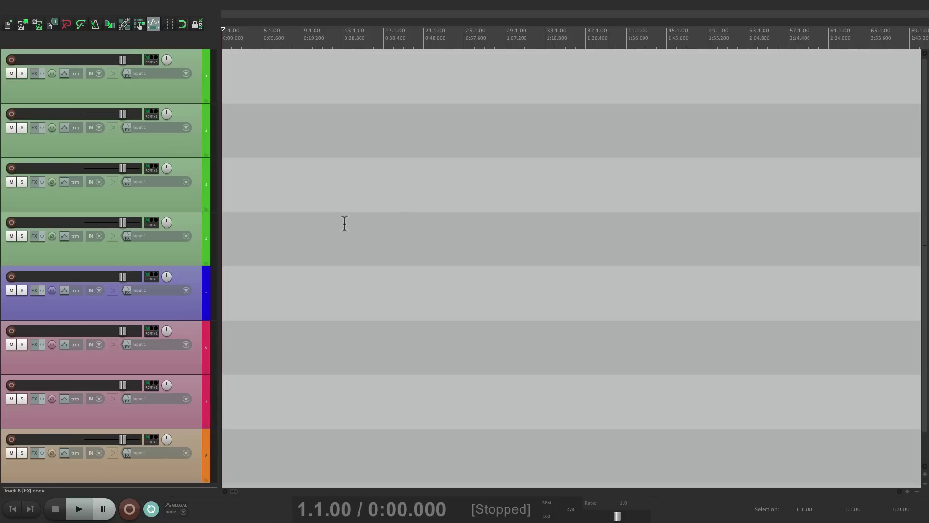
Step: Arm all eight tracks and record a short take on them, starting at about bar 5
{"action": "left_click", "coordinate": [189, 96]}
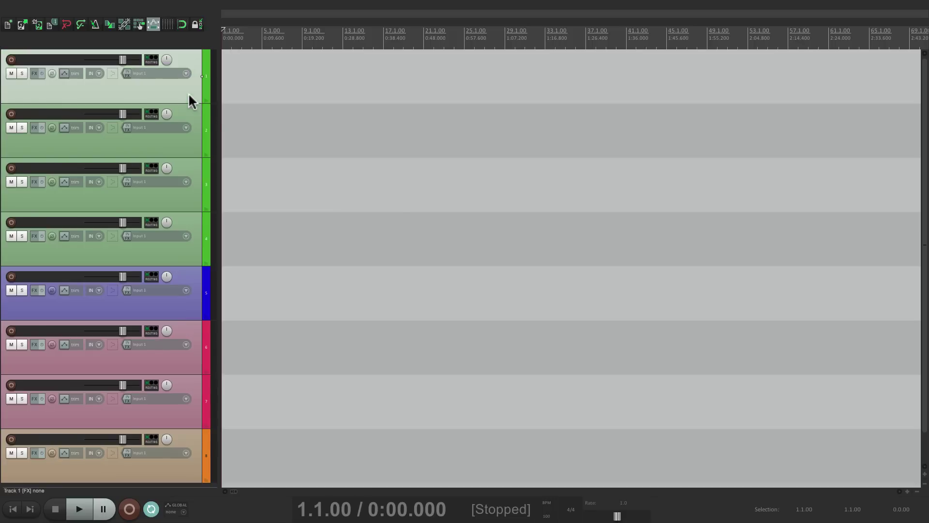
{"action": "left_click", "coordinate": [196, 432], "text": "shift"}
{"action": "left_click", "coordinate": [11, 59]}
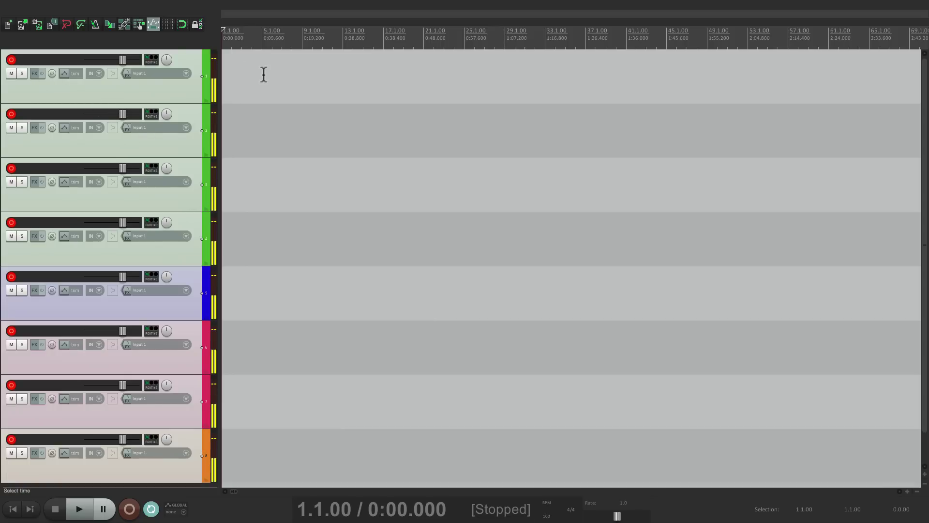
{"action": "left_click", "coordinate": [261, 38]}
{"action": "key", "text": "ctrl+r"}
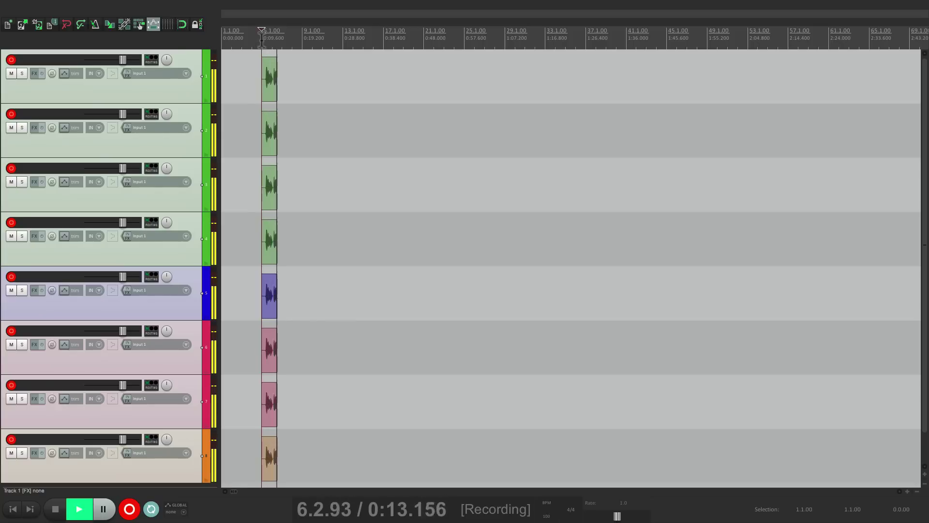
{"action": "key", "text": "space"}
Step: Split the recorded items on all eight tracks at about 6.1.49 and again at about 6.4.39
{"action": "scroll", "coordinate": [265, 70], "scroll_direction": "up", "scroll_amount": 5}
{"action": "scroll", "coordinate": [368, 112], "scroll_direction": "up", "scroll_amount": 2}
{"action": "scroll", "coordinate": [369, 112], "scroll_direction": "left", "scroll_amount": 3}
{"action": "left_click", "coordinate": [289, 78]}
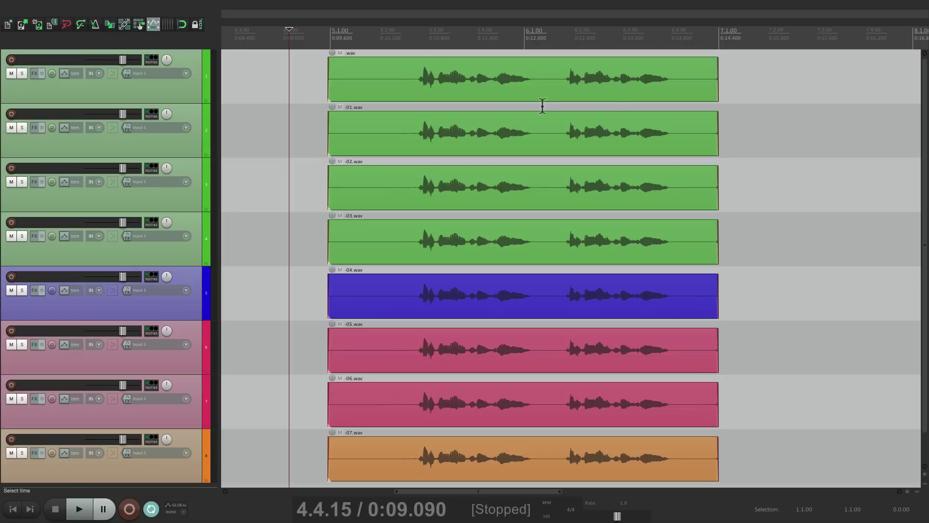
{"action": "scroll", "coordinate": [543, 104], "scroll_direction": "right", "scroll_amount": 3}
{"action": "left_click", "coordinate": [490, 53]}
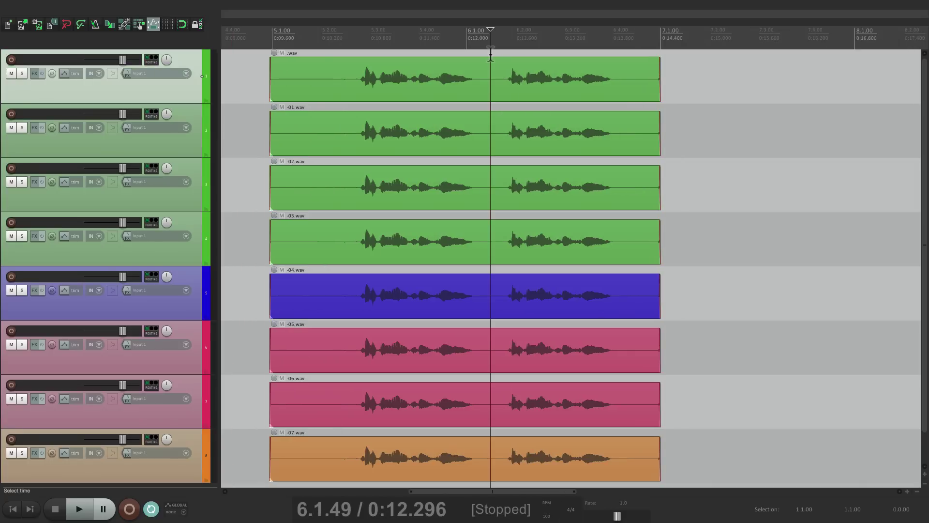
{"action": "key", "text": "s"}
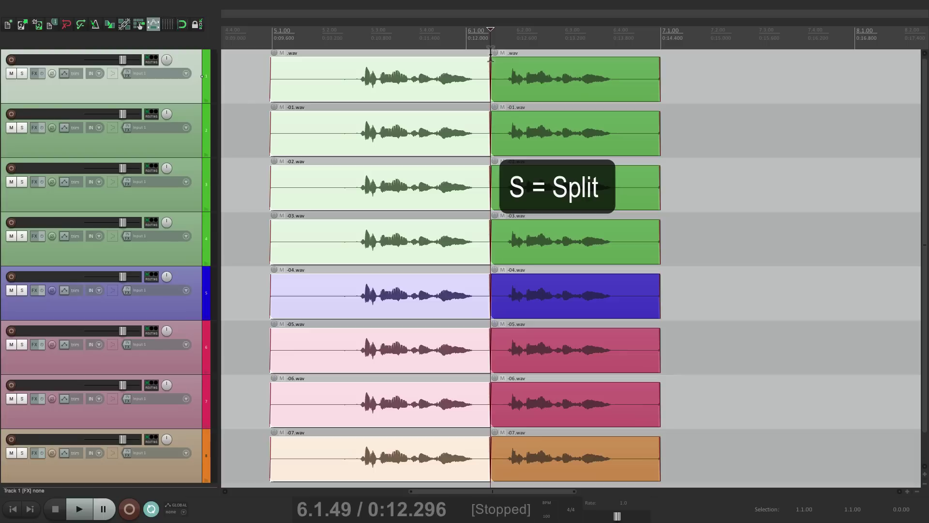
{"action": "left_click", "coordinate": [631, 54]}
{"action": "key", "text": "s"}
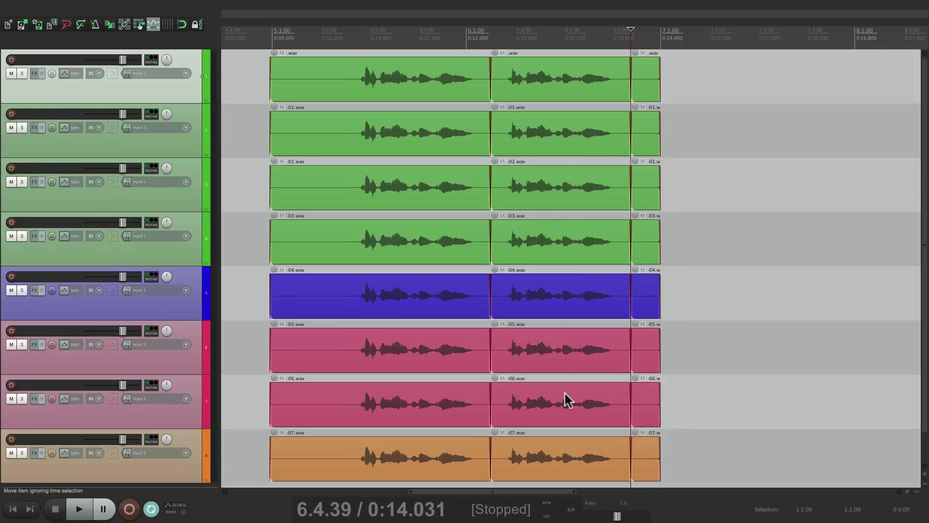
Step: Select the middle items on all eight tracks and set them to a custom magenta color
{"action": "left_click", "coordinate": [559, 73], "text": "shift"}
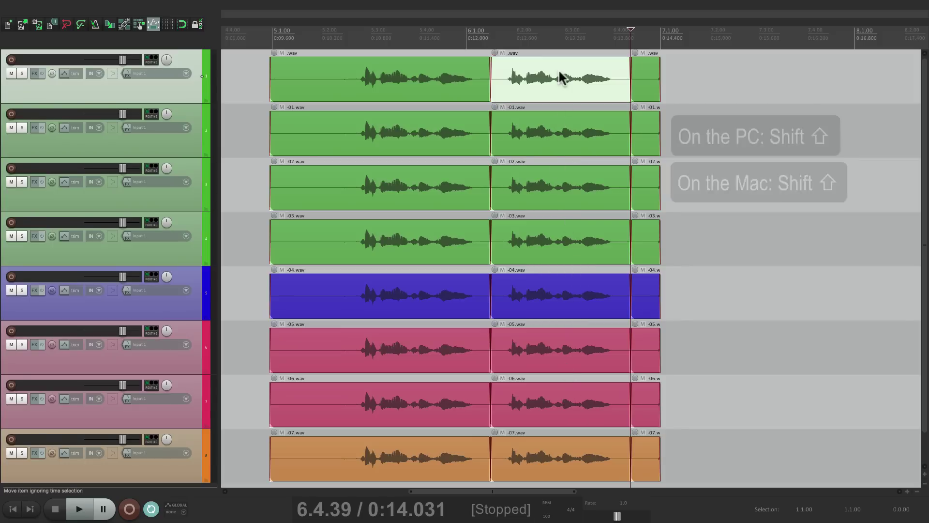
{"action": "left_click", "coordinate": [572, 455], "text": "shift"}
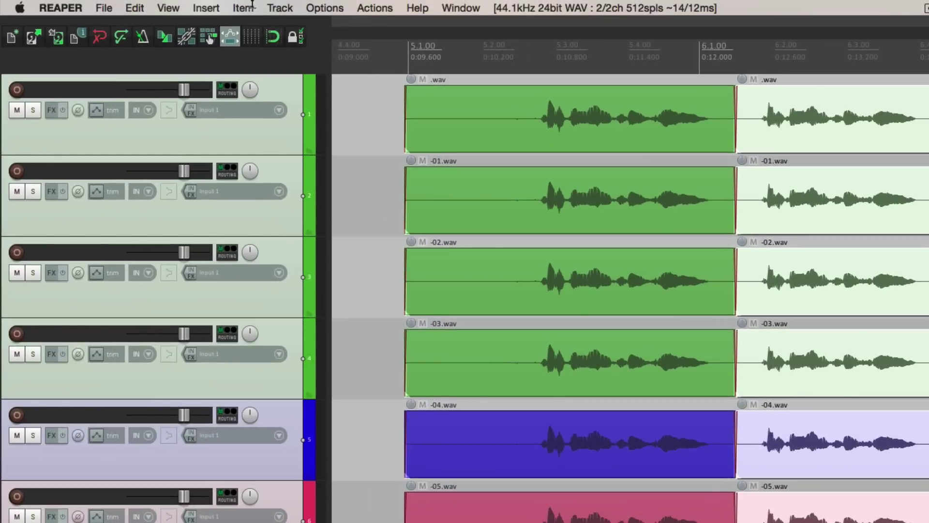
{"action": "left_click", "coordinate": [243, 8]}
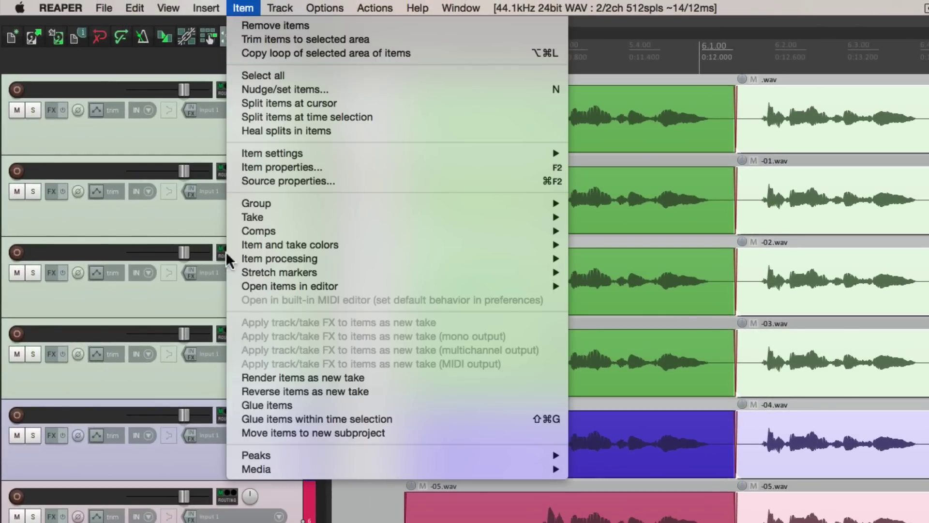
{"action": "mouse_move", "coordinate": [234, 247]}
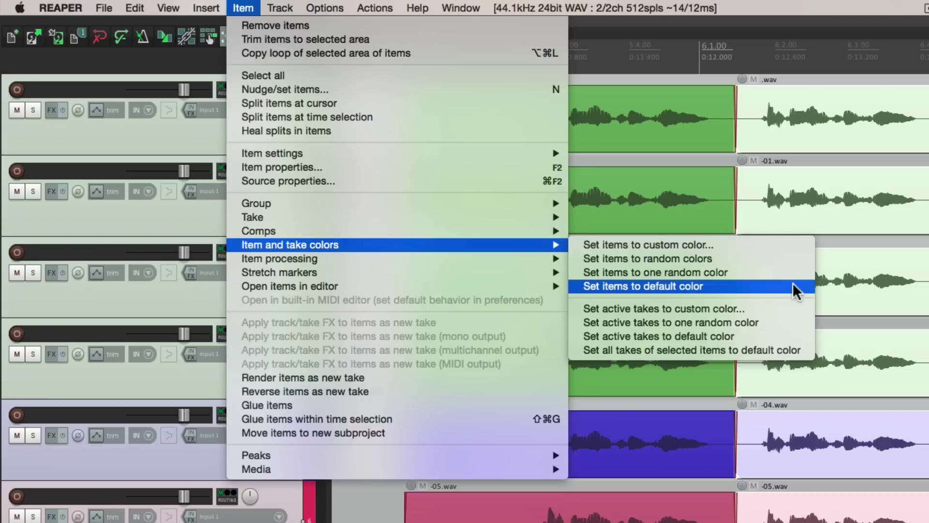
{"action": "left_click", "coordinate": [775, 244]}
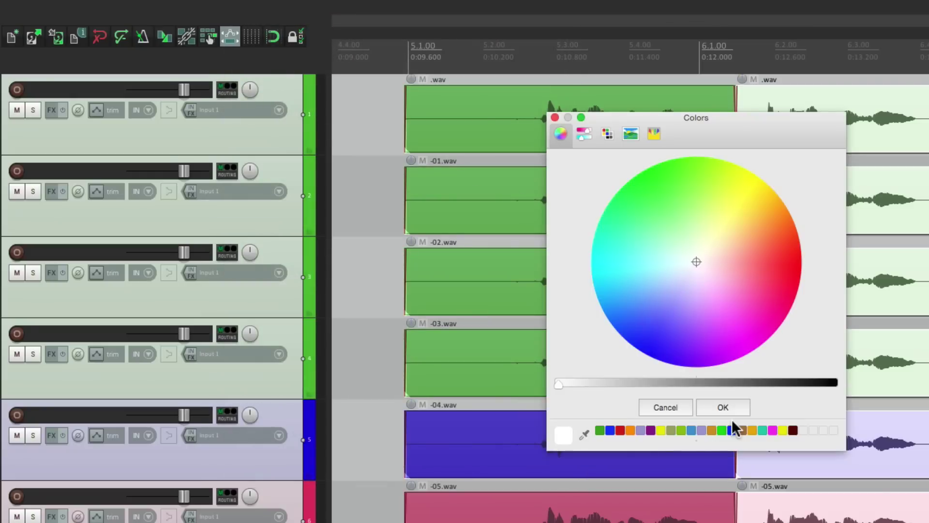
{"action": "left_click", "coordinate": [739, 317]}
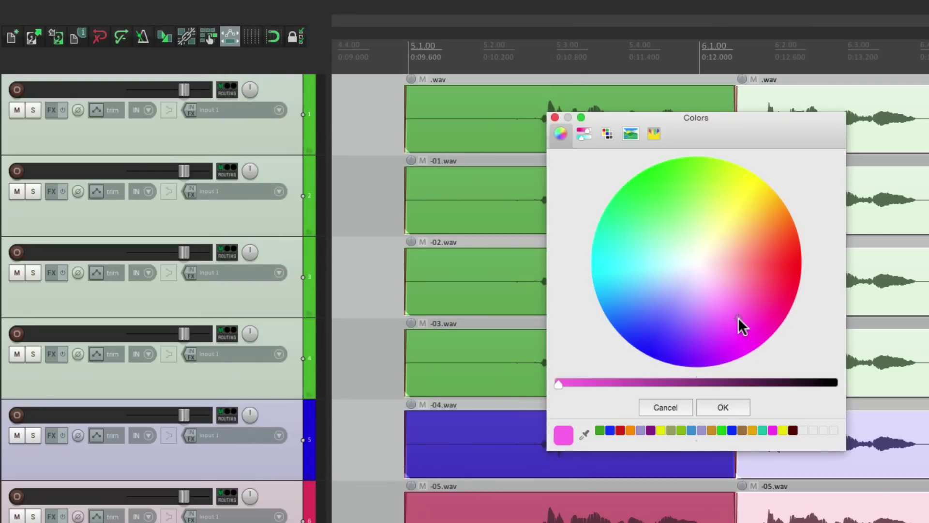
{"action": "left_click", "coordinate": [726, 406]}
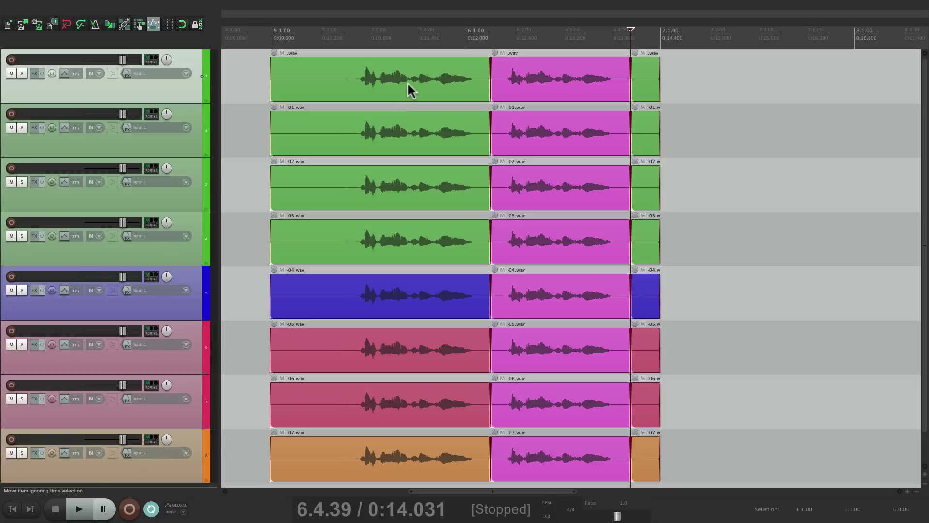
Step: Reselect the middle items across all eight tracks and set the items to random colors
{"action": "left_click", "coordinate": [539, 77]}
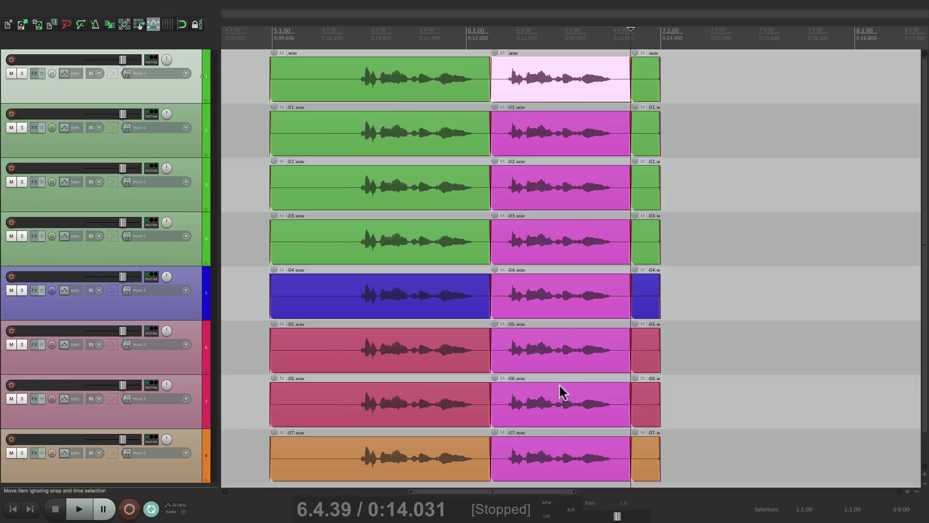
{"action": "left_click", "coordinate": [538, 441], "text": "shift"}
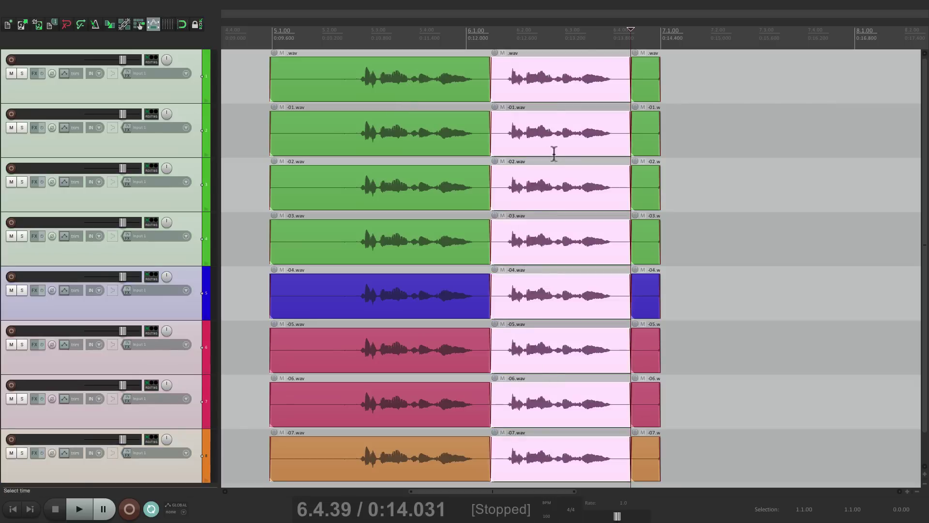
{"action": "right_click", "coordinate": [539, 78]}
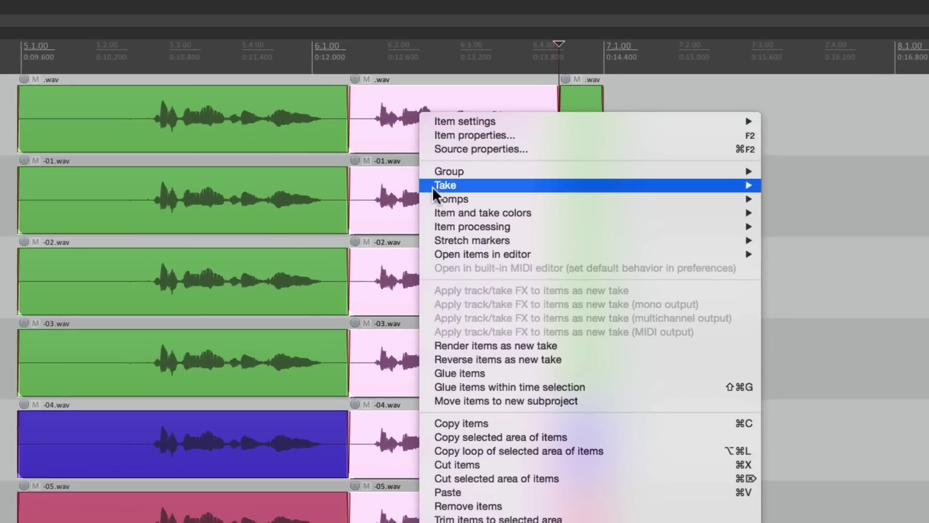
{"action": "mouse_move", "coordinate": [547, 142]}
{"action": "left_click", "coordinate": [397, 225]}
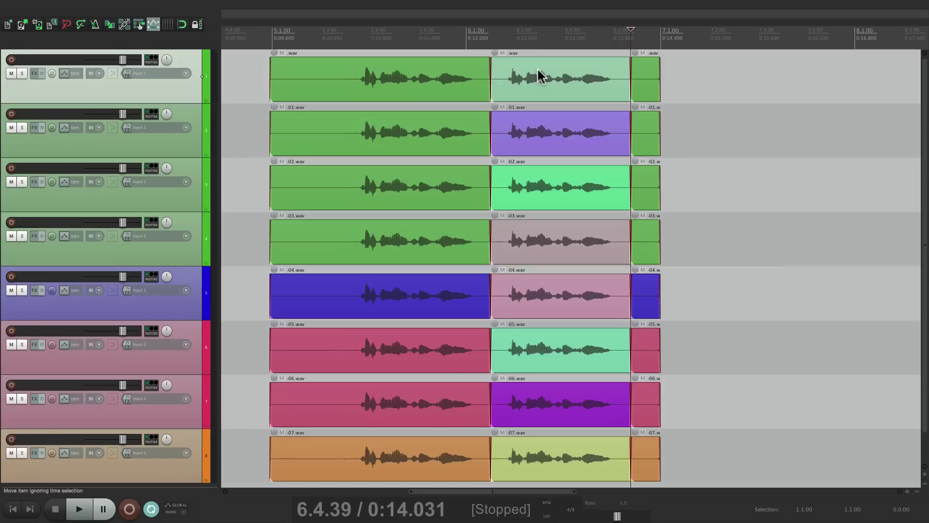
Step: Select the middle items on all eight tracks and set them to the default color
{"action": "left_click", "coordinate": [545, 452], "text": "shift"}
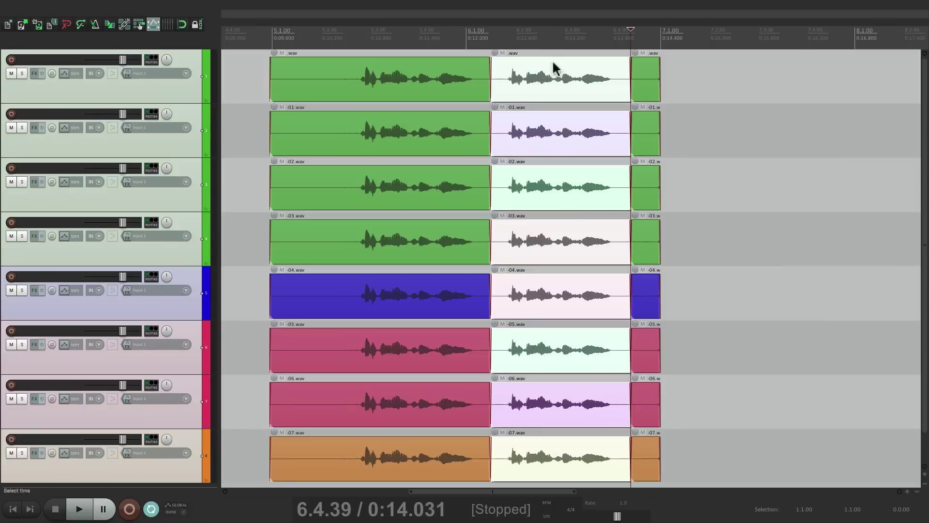
{"action": "right_click", "coordinate": [543, 74]}
{"action": "mouse_move", "coordinate": [557, 142]}
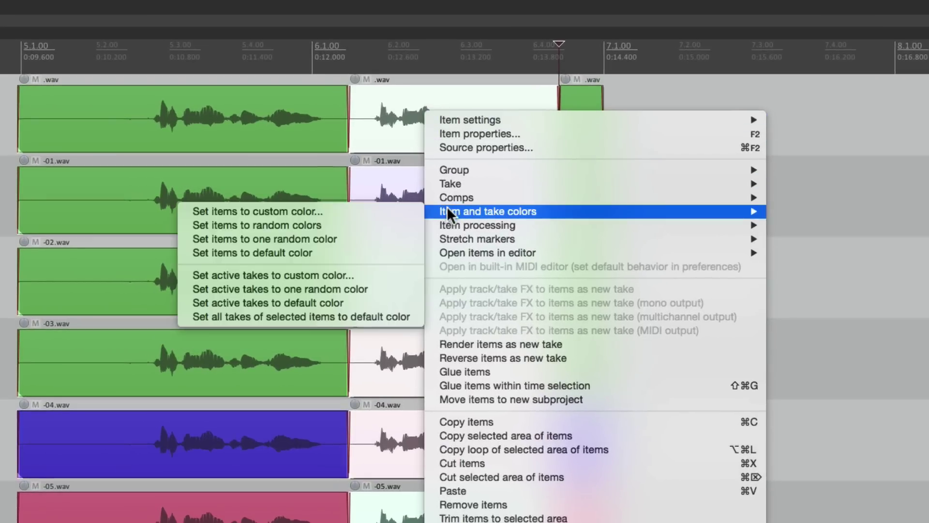
{"action": "left_click", "coordinate": [397, 249]}
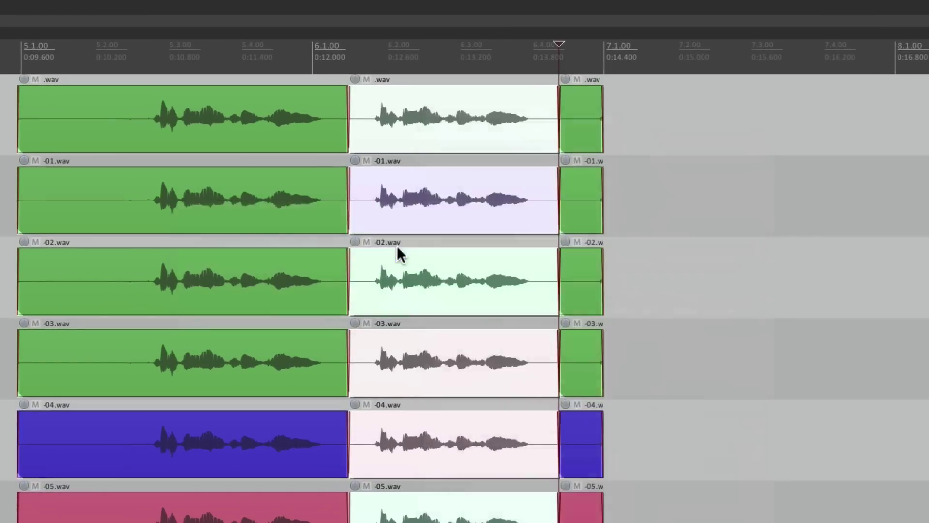
{"action": "left_click", "coordinate": [419, 119]}
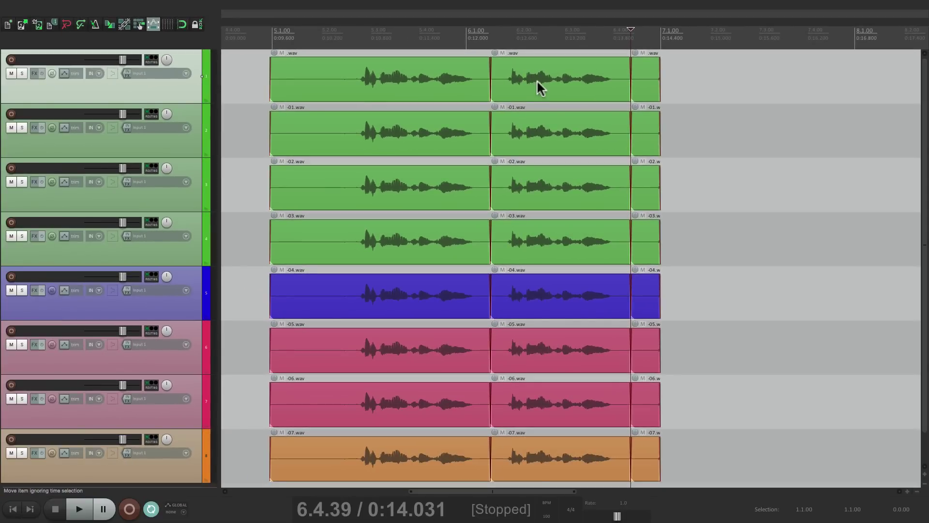
{"action": "right_click", "coordinate": [537, 81]}
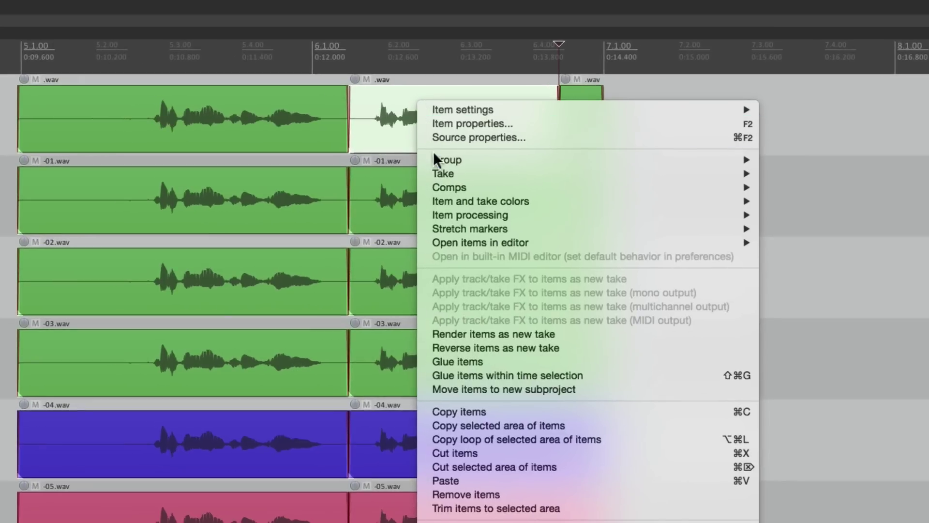
{"action": "mouse_move", "coordinate": [430, 199]}
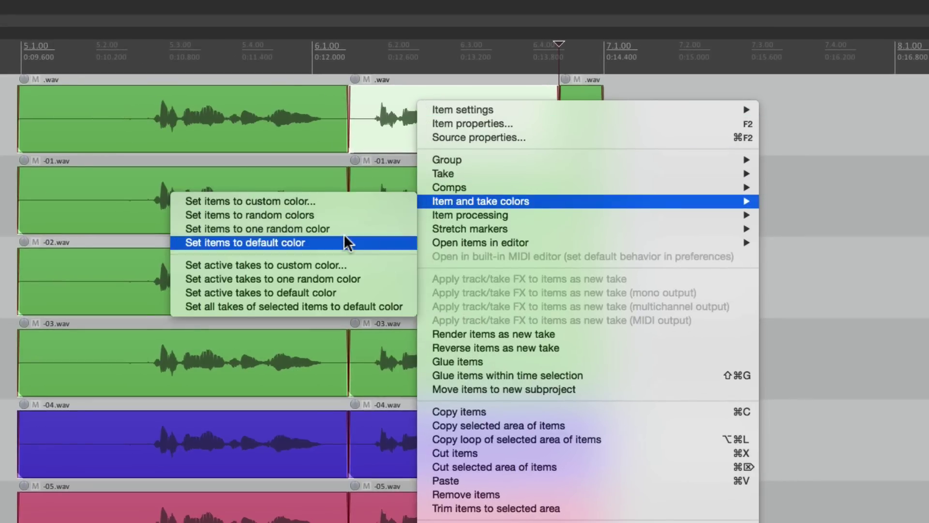
{"action": "left_click", "coordinate": [348, 265]}
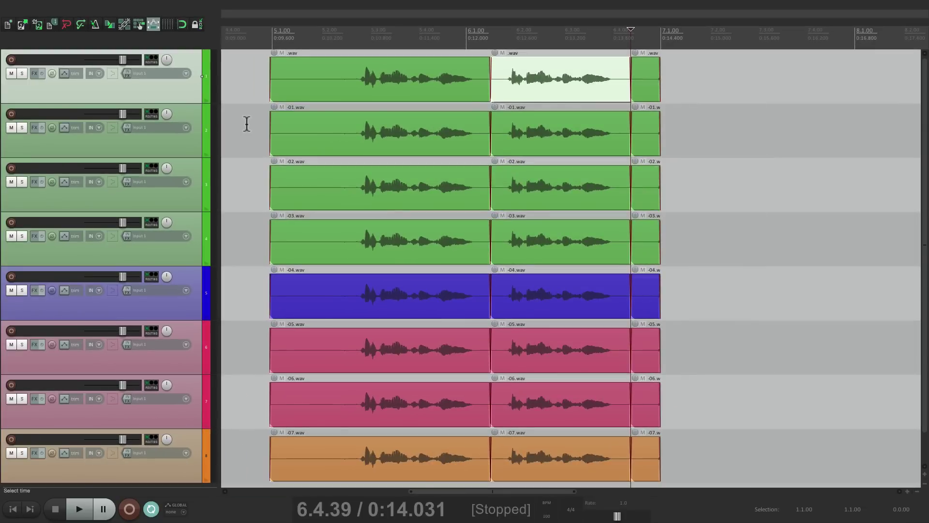
Step: Set a time selection over the middle item from 6.1.49 to 6.4.39, arm track 1 and loop-record additional takes there
{"action": "scroll", "coordinate": [566, 78], "scroll_direction": "up", "scroll_amount": 3}
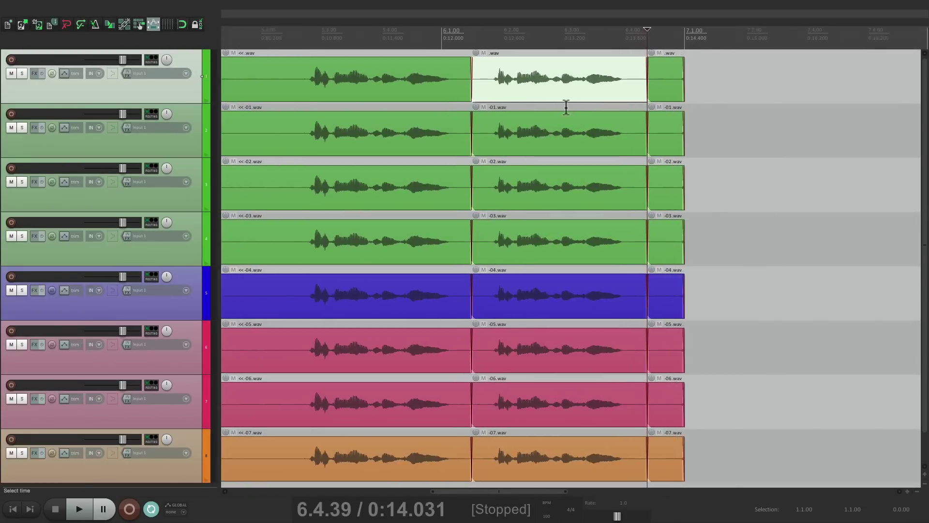
{"action": "left_click", "coordinate": [538, 61]}
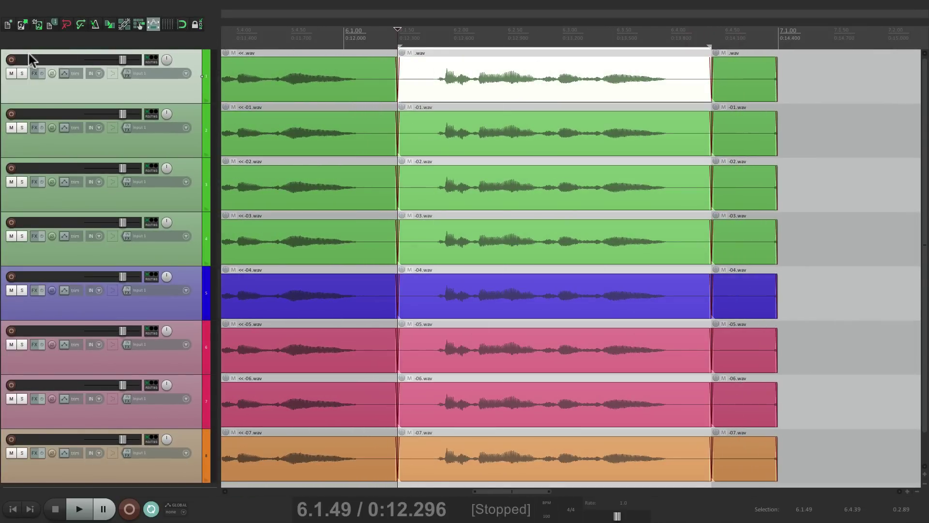
{"action": "left_click", "coordinate": [12, 59]}
{"action": "key", "text": "ctrl+r"}
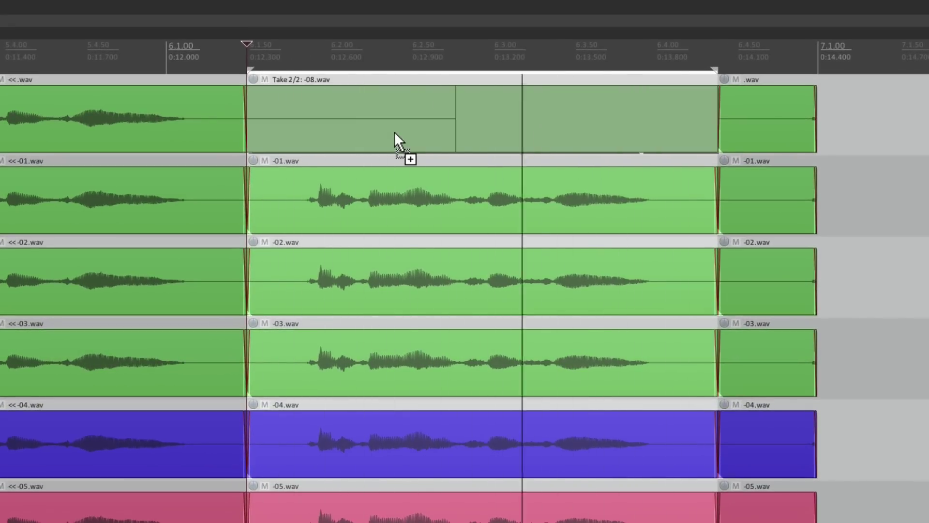
{"action": "key", "text": "space"}
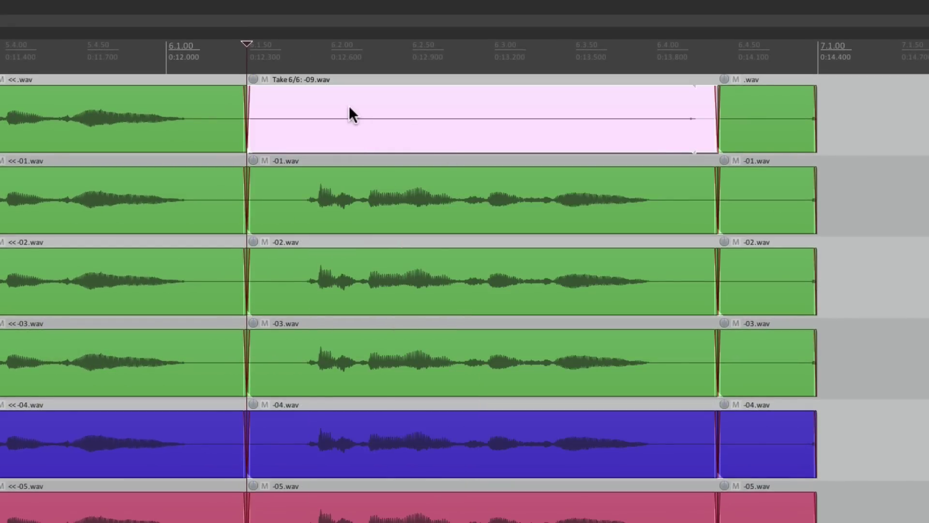
Step: Step through the middle item's takes on track 1 up to take 3 and show all takes in lanes
{"action": "key", "text": "t"}
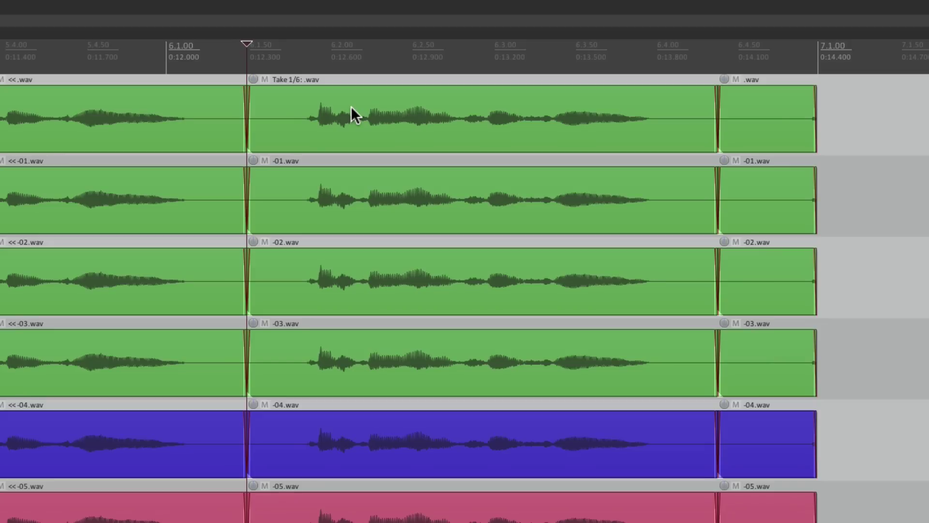
{"action": "key", "text": "t"}
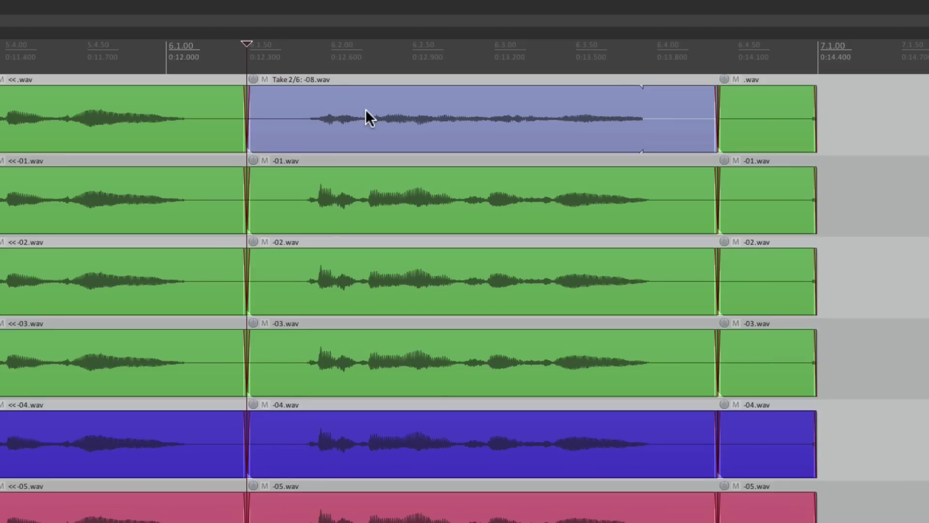
{"action": "key", "text": "t"}
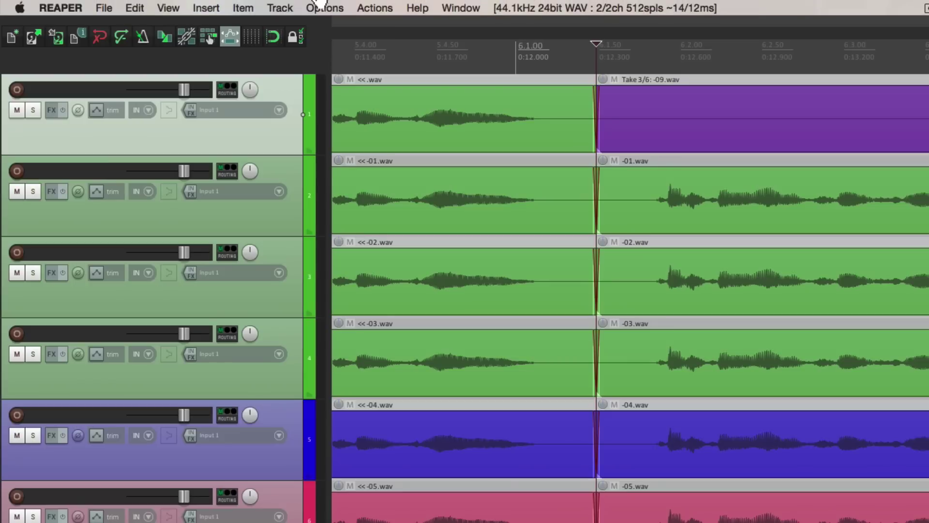
{"action": "left_click", "coordinate": [307, 7]}
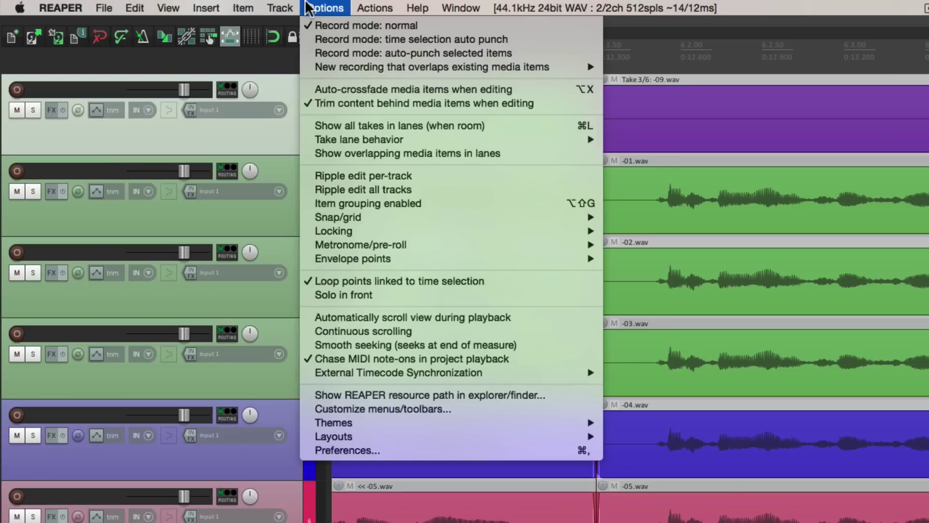
{"action": "left_click", "coordinate": [304, 125]}
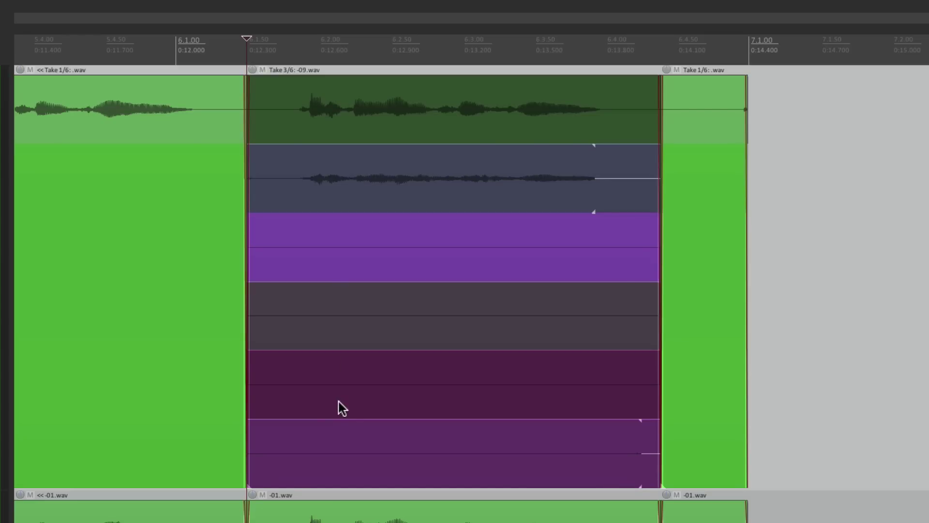
Step: Make take 2 of track 1's middle item the active take and set it to a custom orange color
{"action": "left_click", "coordinate": [291, 88]}
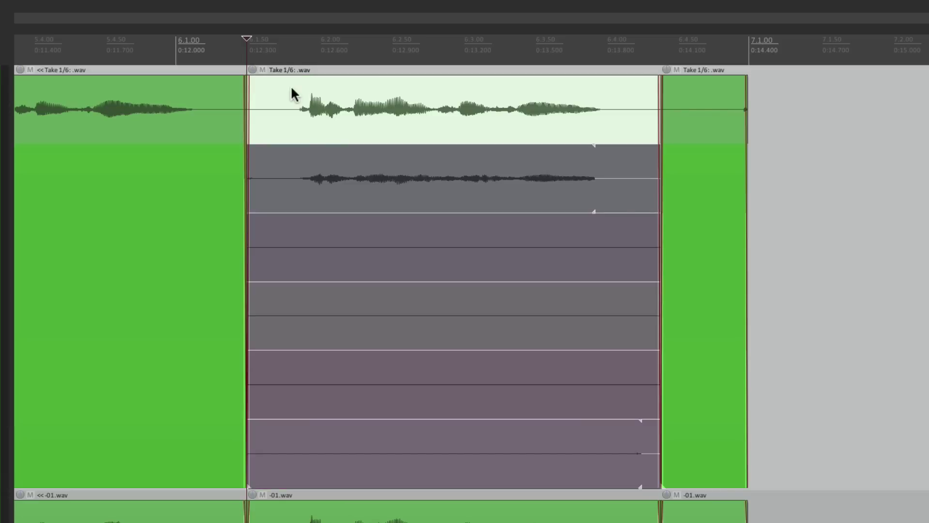
{"action": "left_click", "coordinate": [294, 183]}
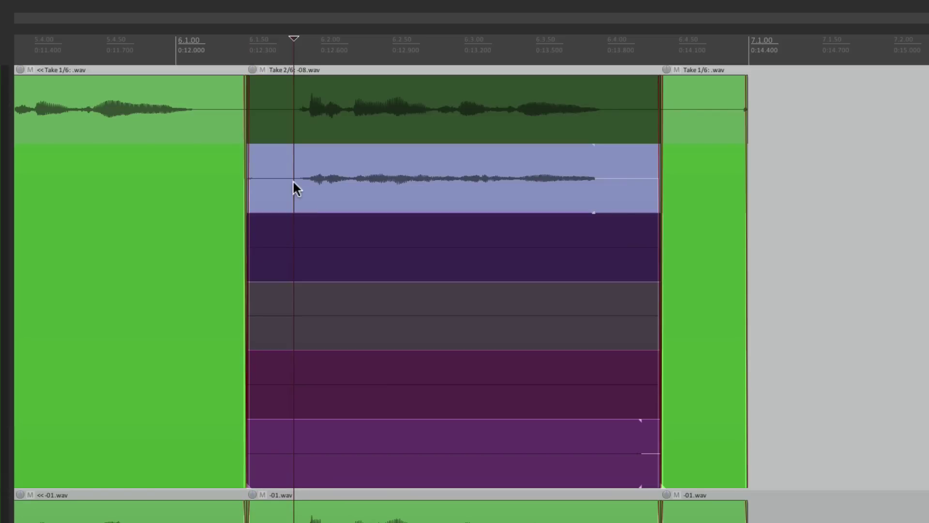
{"action": "right_click", "coordinate": [315, 162]}
{"action": "mouse_move", "coordinate": [318, 257]}
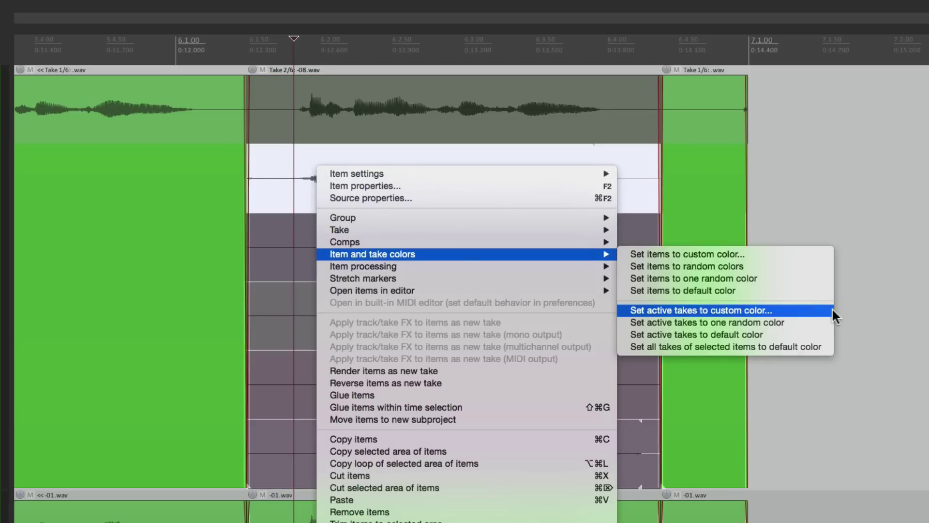
{"action": "left_click", "coordinate": [811, 312]}
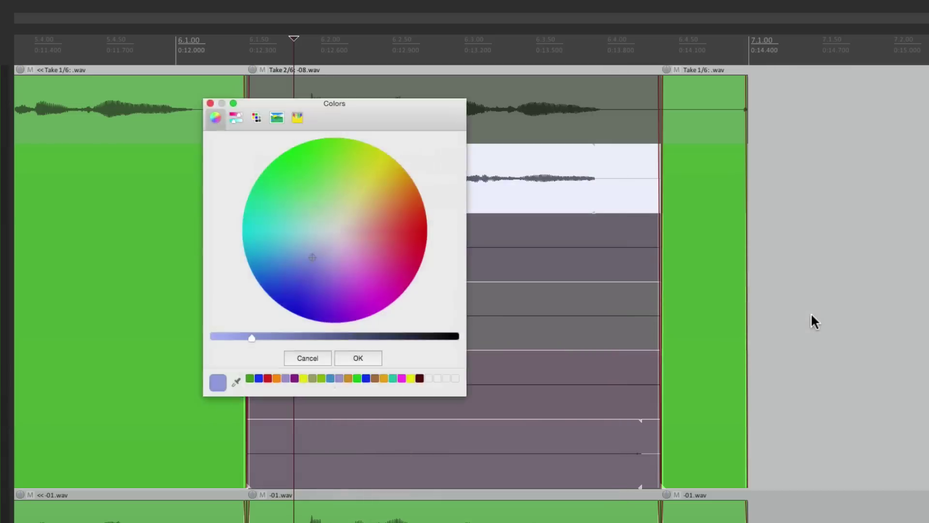
{"action": "left_click", "coordinate": [401, 177]}
{"action": "left_click", "coordinate": [358, 359]}
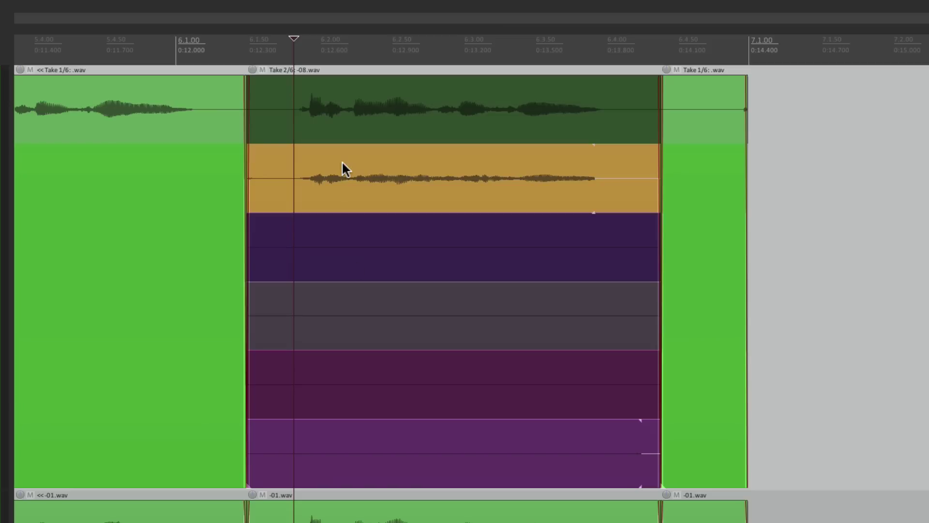
Step: Activate takes 1, 3, 4, 5 and 6 of track 1's middle item in turn to compare their colors
{"action": "left_click", "coordinate": [312, 87]}
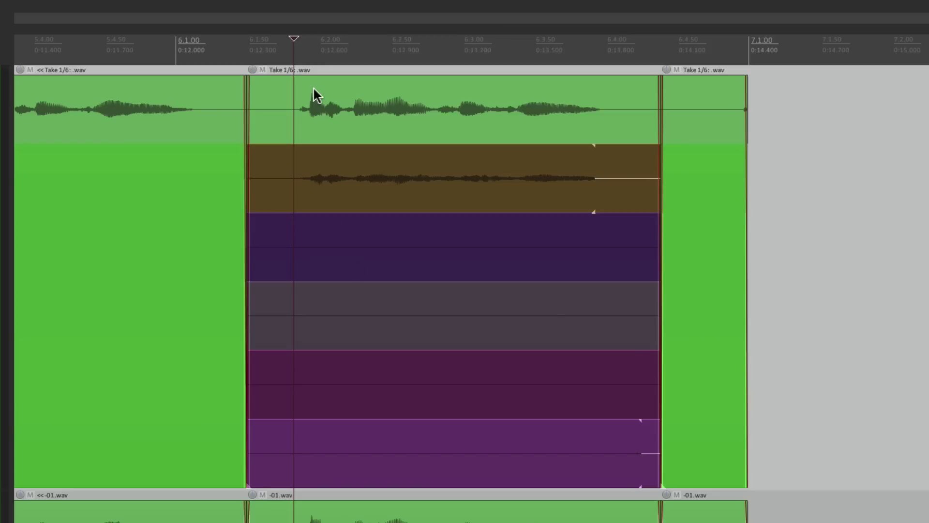
{"action": "left_click", "coordinate": [324, 231]}
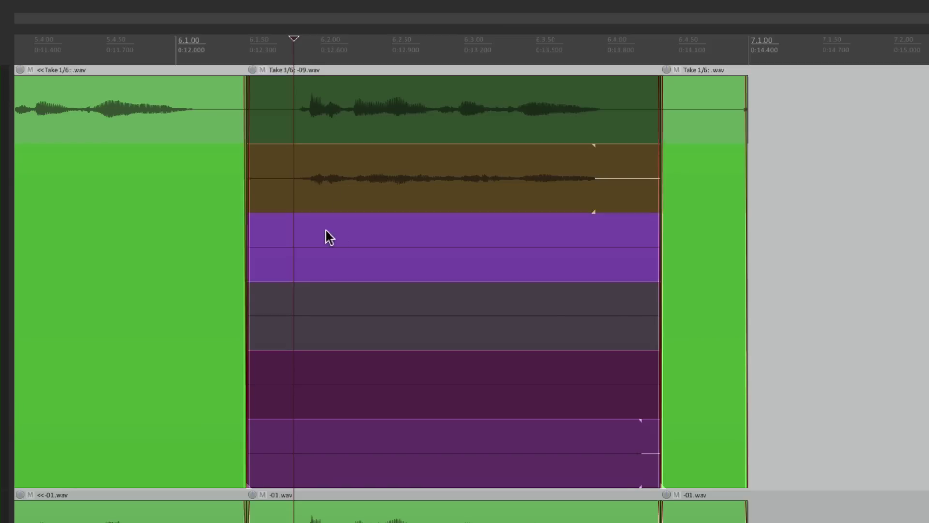
{"action": "left_click", "coordinate": [346, 303]}
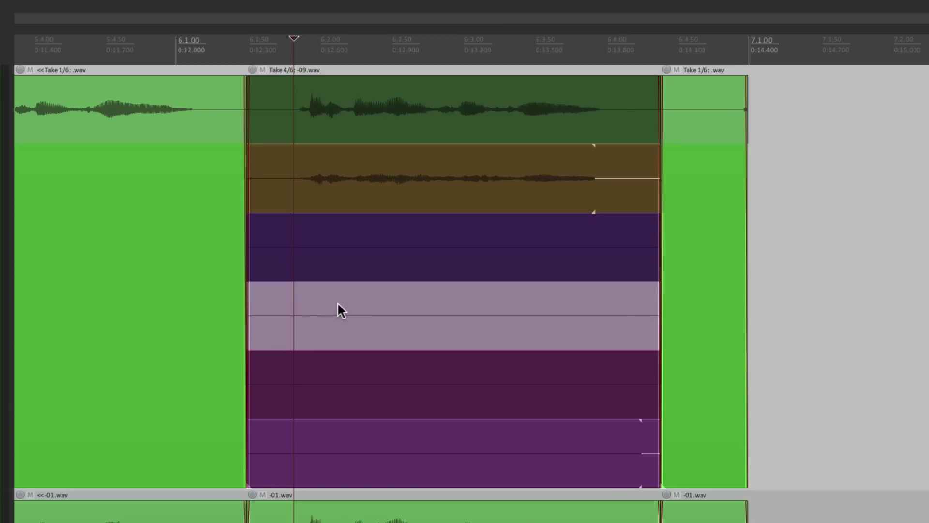
{"action": "left_click", "coordinate": [340, 377]}
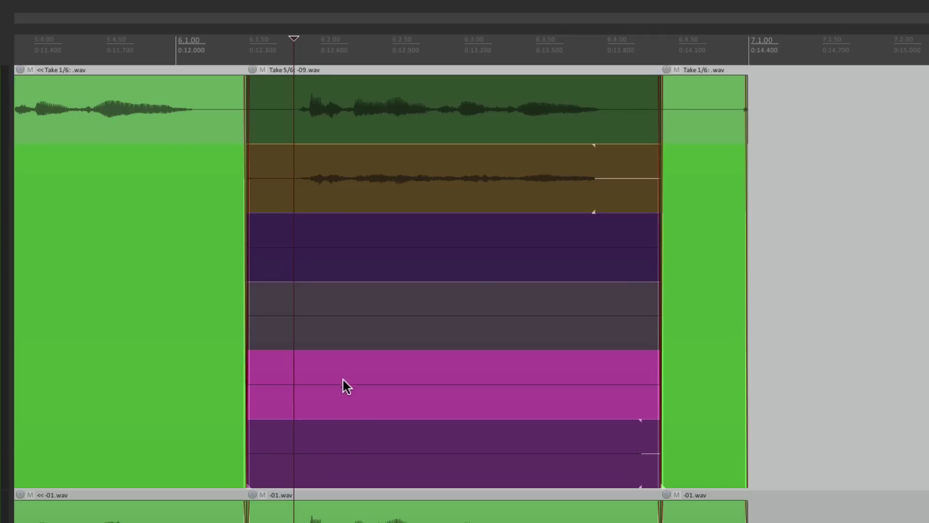
{"action": "left_click", "coordinate": [348, 443]}
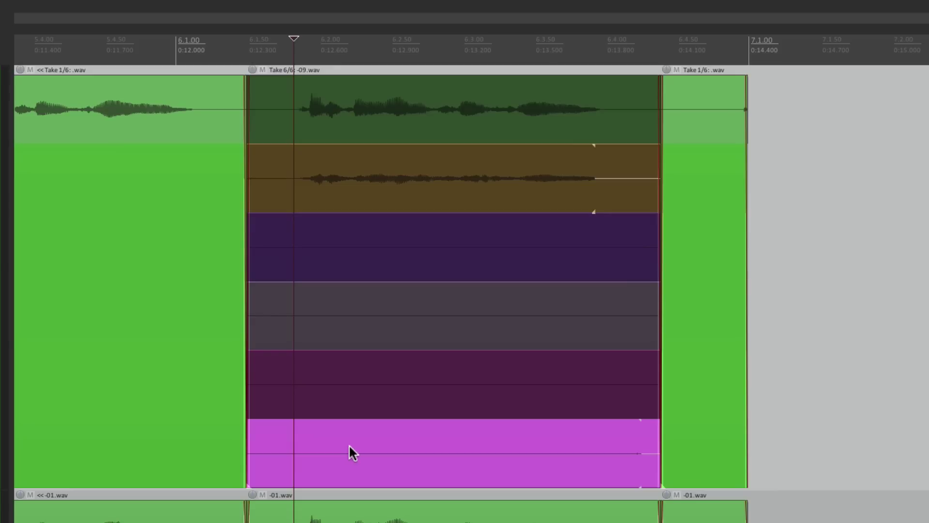
Step: Reactivate the orange take 2 in track 1's middle item, crop the item to the active take and deselect it
{"action": "left_click", "coordinate": [320, 166]}
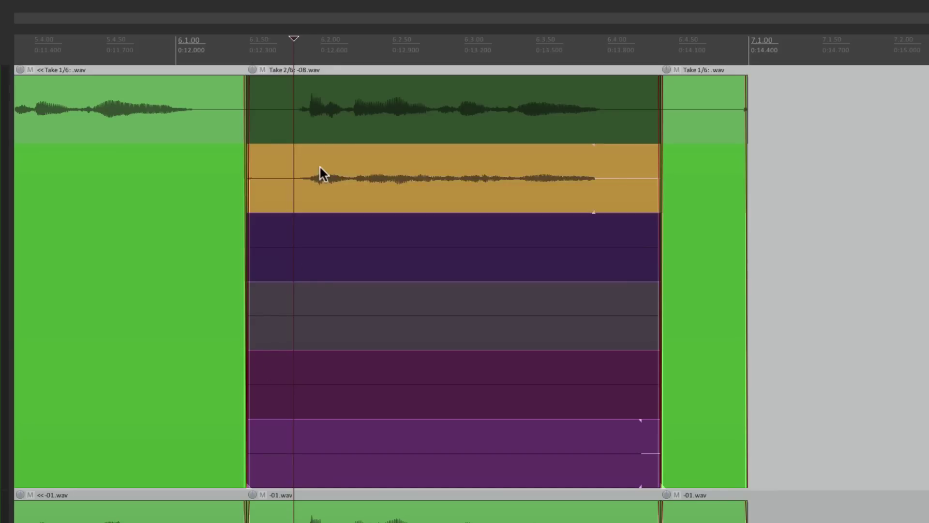
{"action": "right_click", "coordinate": [319, 168]}
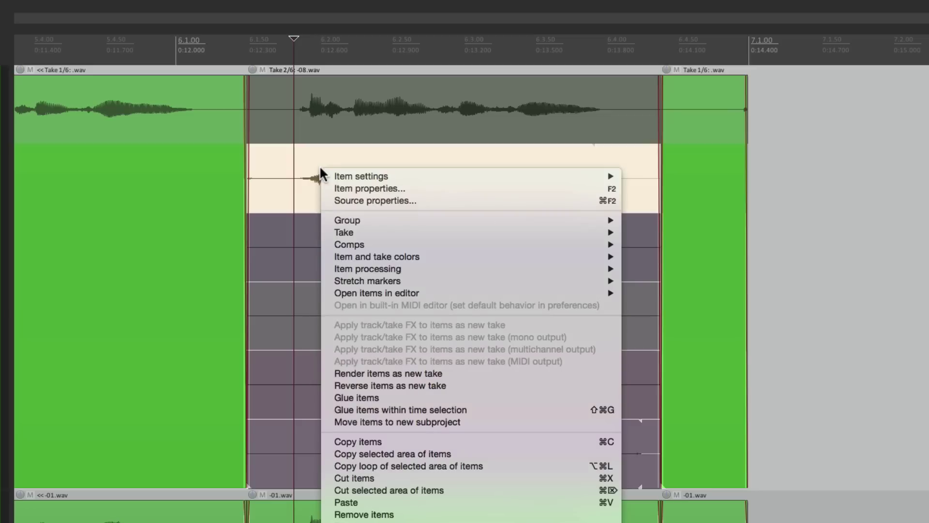
{"action": "mouse_move", "coordinate": [323, 231]}
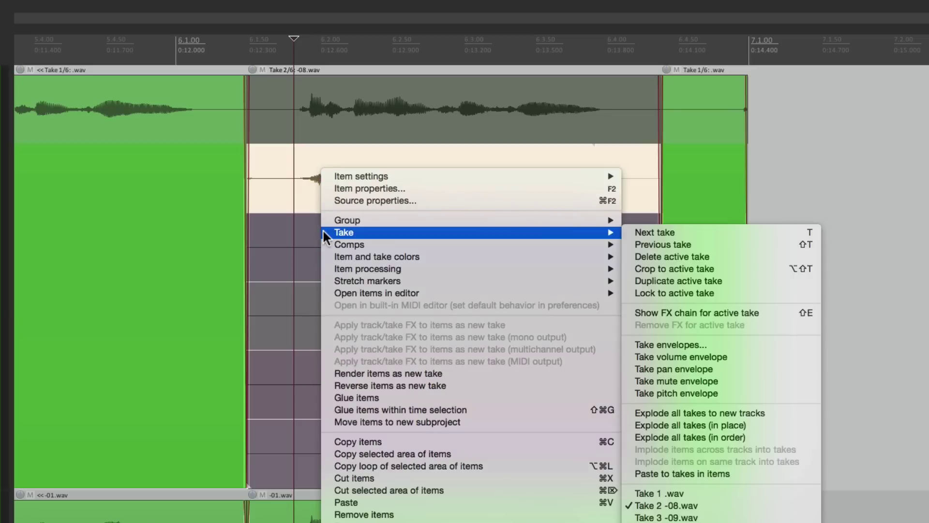
{"action": "left_click", "coordinate": [715, 269]}
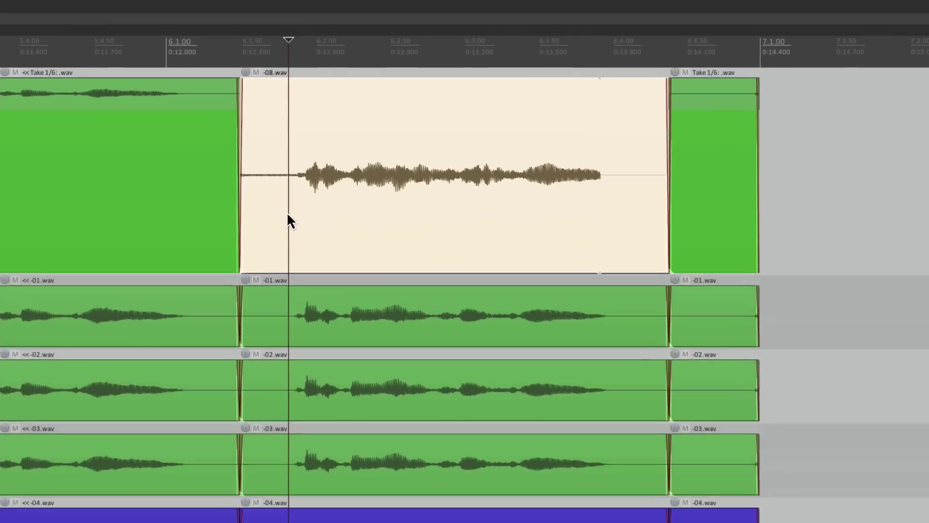
{"action": "left_click", "coordinate": [287, 214]}
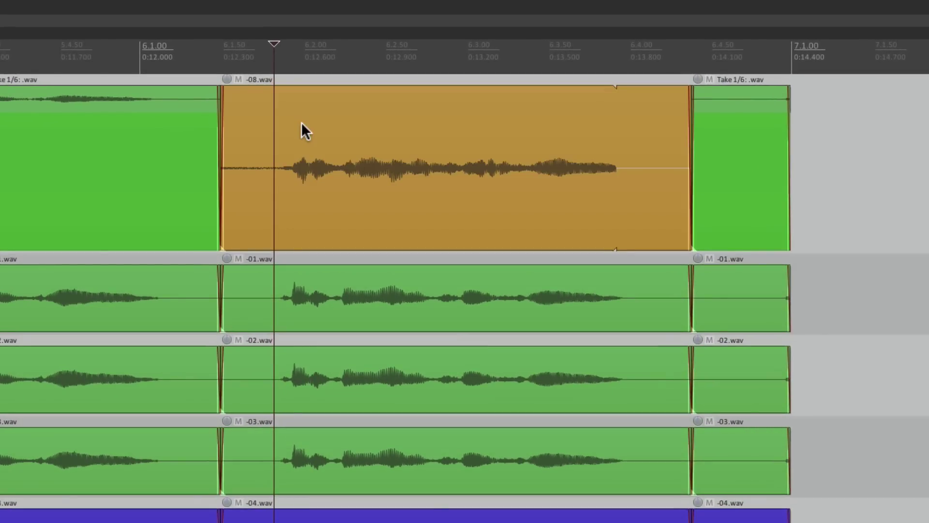
Step: Select all three items on track 1 and set all takes of the selected items to the default color
{"action": "scroll", "coordinate": [349, 125], "scroll_direction": "down", "scroll_amount": 4}
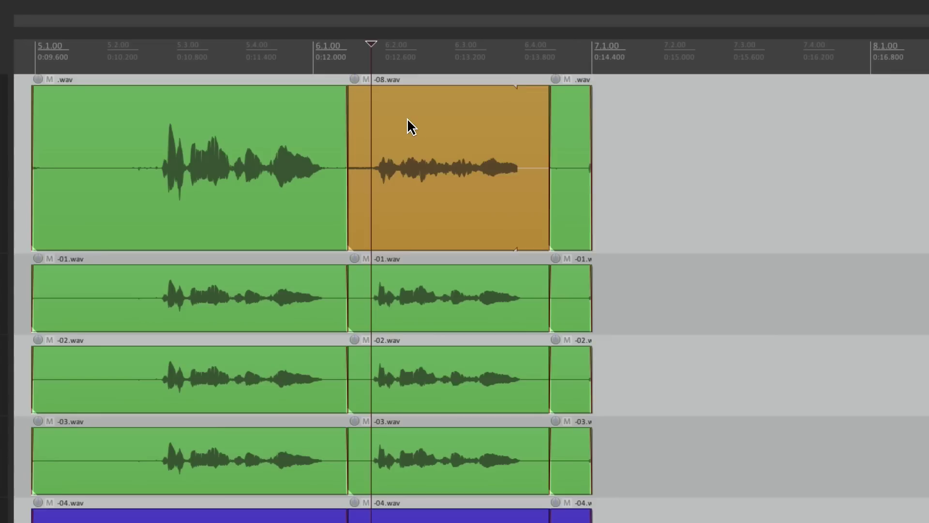
{"action": "left_click", "coordinate": [407, 120]}
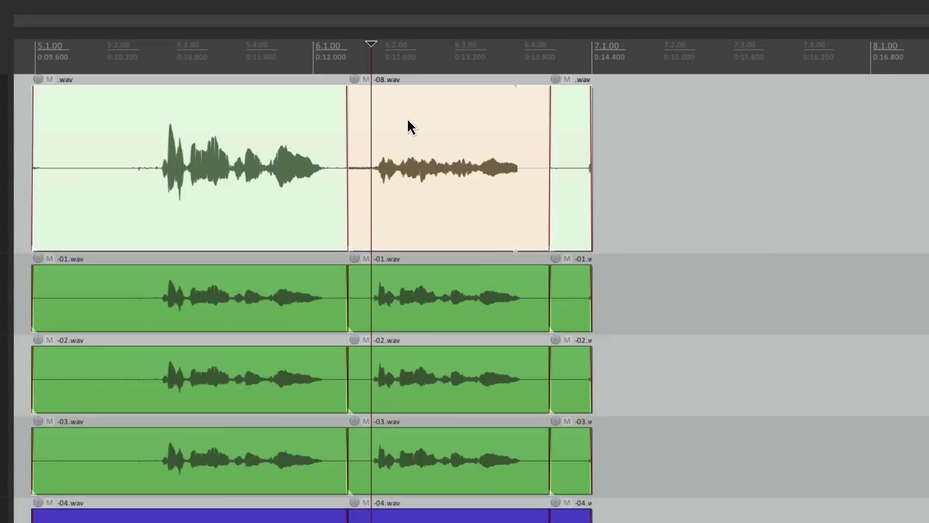
{"action": "right_click", "coordinate": [407, 117]}
{"action": "mouse_move", "coordinate": [426, 222]}
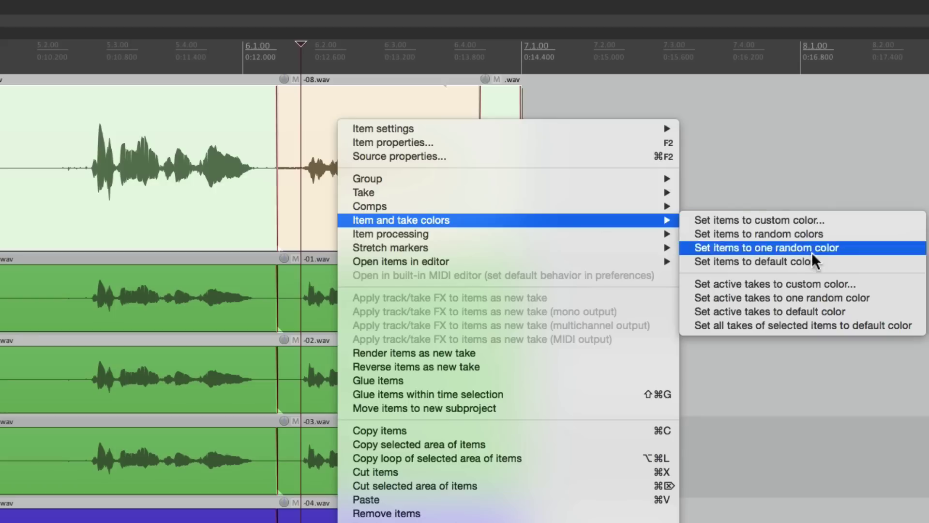
{"action": "left_click", "coordinate": [820, 327]}
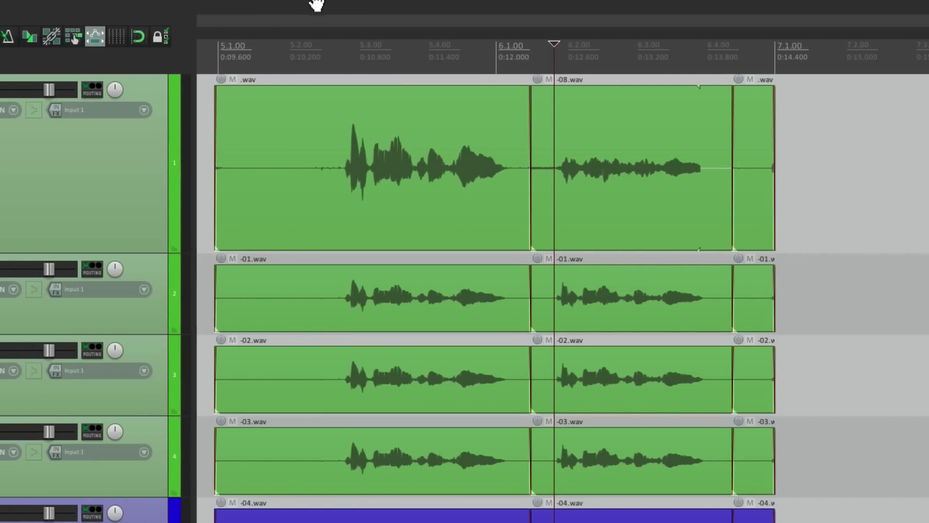
Step: Insert three project markers on the timeline at about 5.1.82, 5.4.62 and just after 6.3.00
{"action": "left_click", "coordinate": [274, 50]}
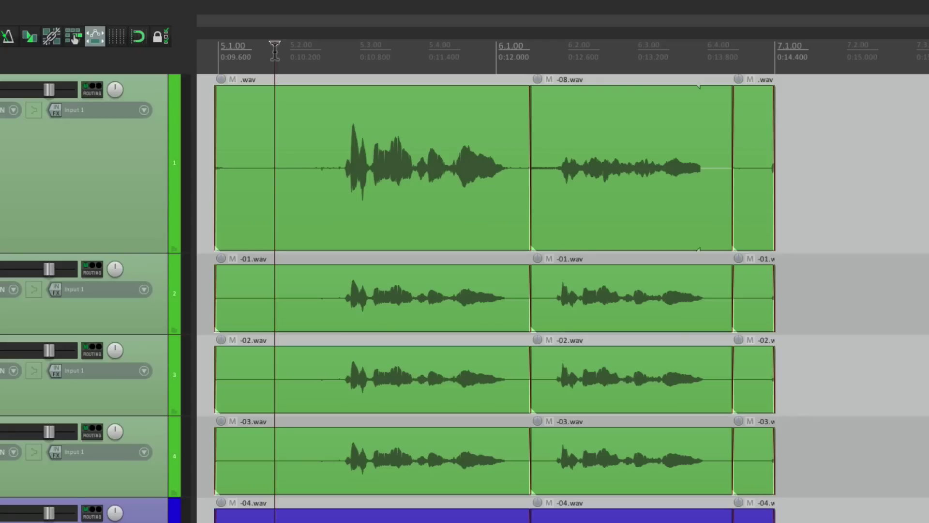
{"action": "key", "text": "m"}
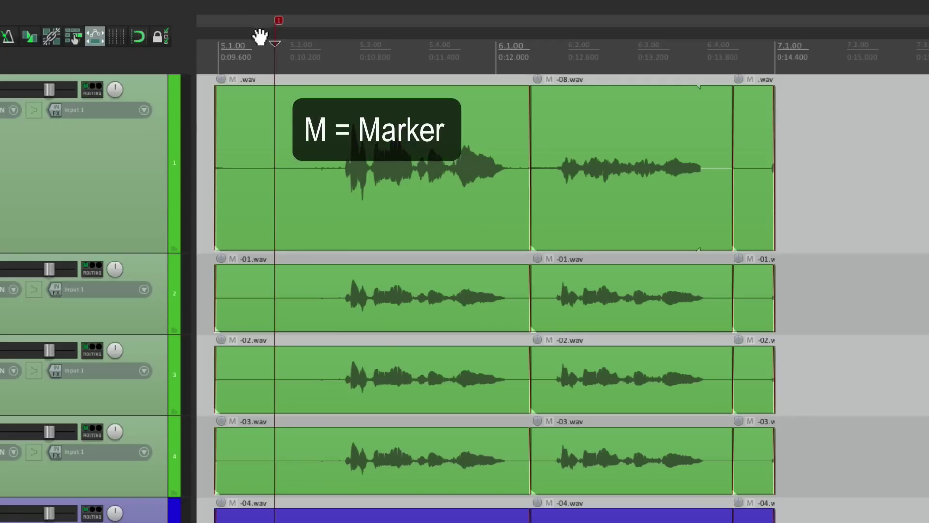
{"action": "left_click", "coordinate": [469, 57]}
{"action": "key", "text": "m"}
{"action": "left_click", "coordinate": [652, 55]}
{"action": "key", "text": "m"}
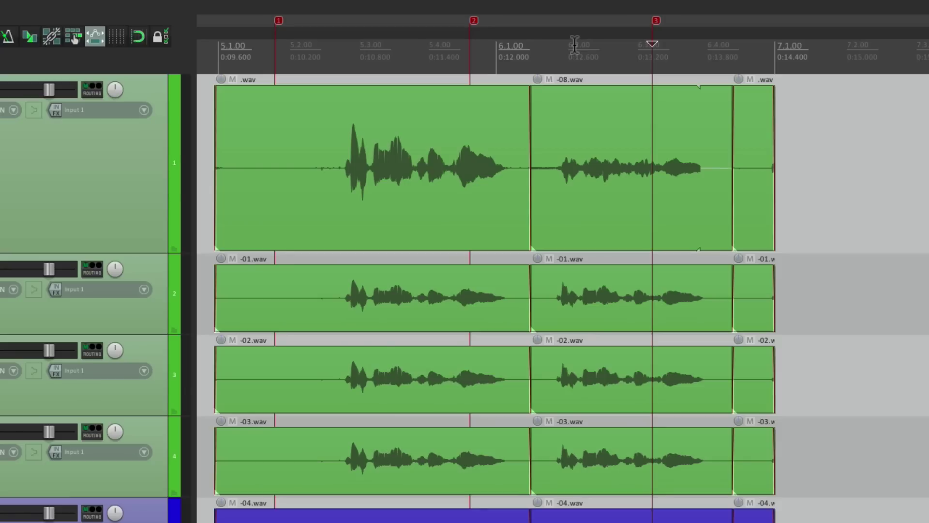
Step: Set marker 1 to a custom bright yellow color at full brightness
{"action": "double_click", "coordinate": [278, 22]}
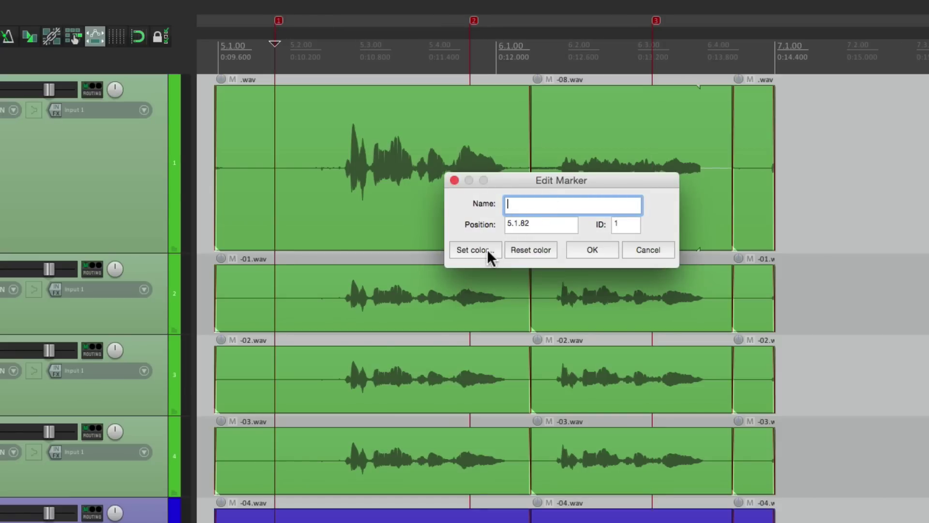
{"action": "left_click", "coordinate": [486, 249]}
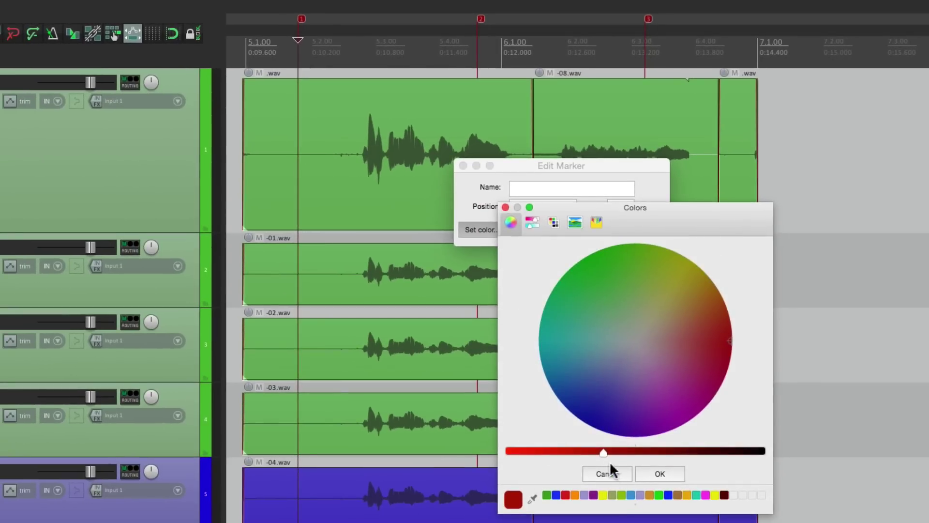
{"action": "left_click_drag", "start_coordinate": [603, 452], "coordinate": [508, 452]}
{"action": "left_click", "coordinate": [690, 265]}
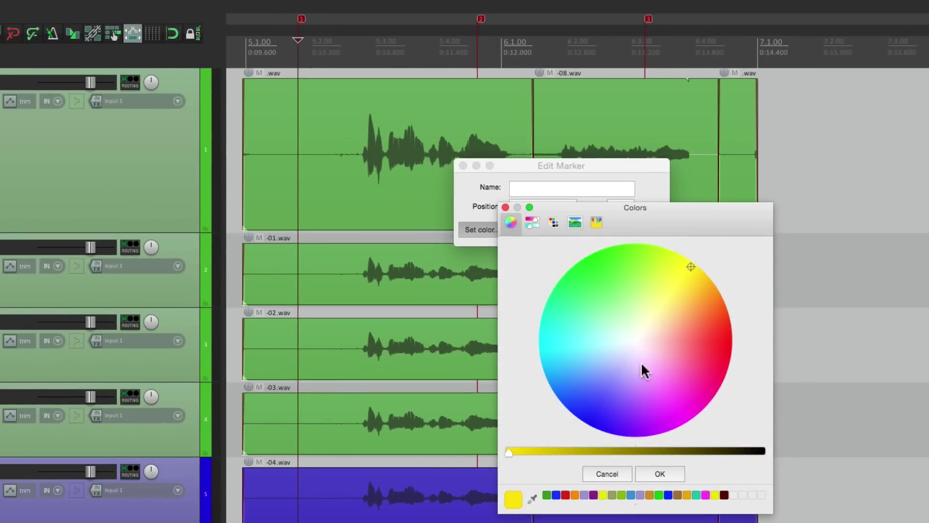
{"action": "left_click", "coordinate": [666, 474]}
{"action": "left_click", "coordinate": [578, 227]}
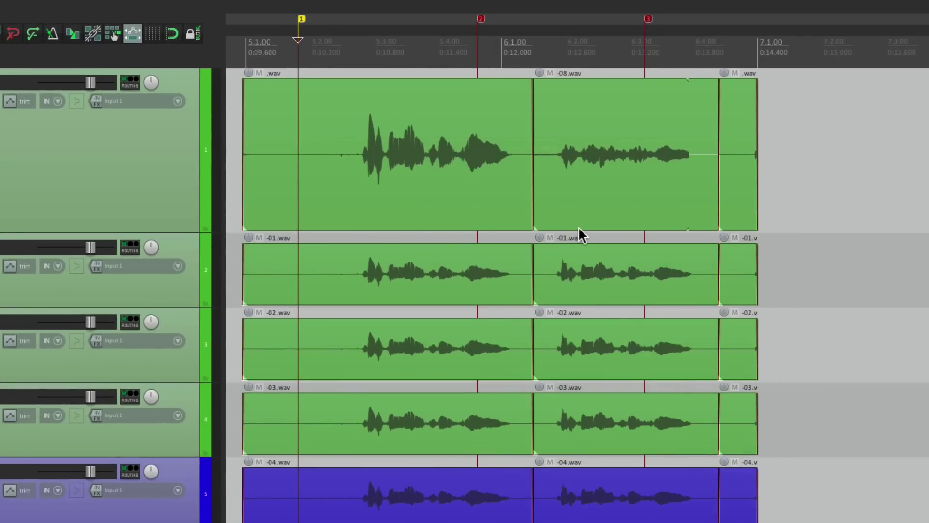
Step: Set marker 2 to a custom blue color at full brightness
{"action": "double_click", "coordinate": [480, 19]}
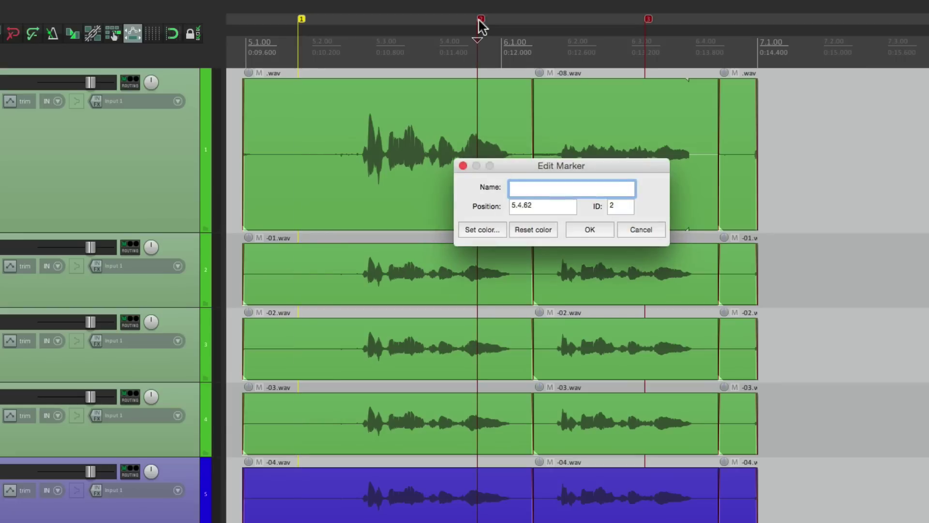
{"action": "left_click", "coordinate": [481, 230]}
{"action": "left_click", "coordinate": [596, 408]}
{"action": "left_click_drag", "start_coordinate": [600, 451], "coordinate": [508, 451]}
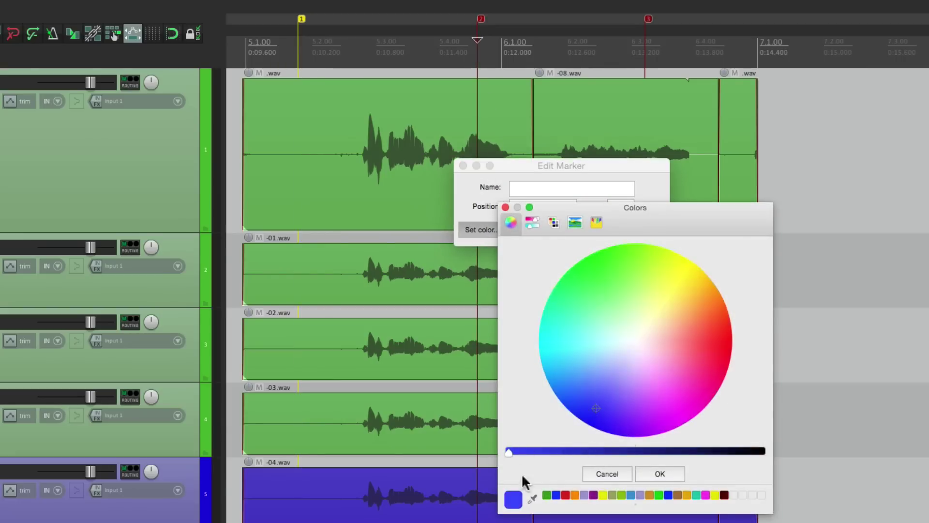
{"action": "left_click", "coordinate": [650, 474]}
{"action": "left_click", "coordinate": [599, 228]}
Step: Set marker 3 to a custom bright green color
{"action": "double_click", "coordinate": [649, 20]}
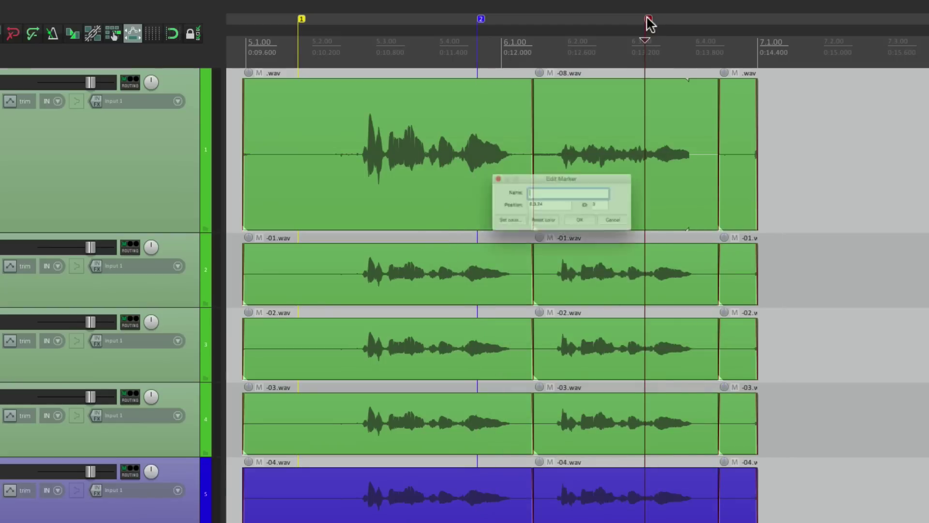
{"action": "left_click", "coordinate": [481, 227]}
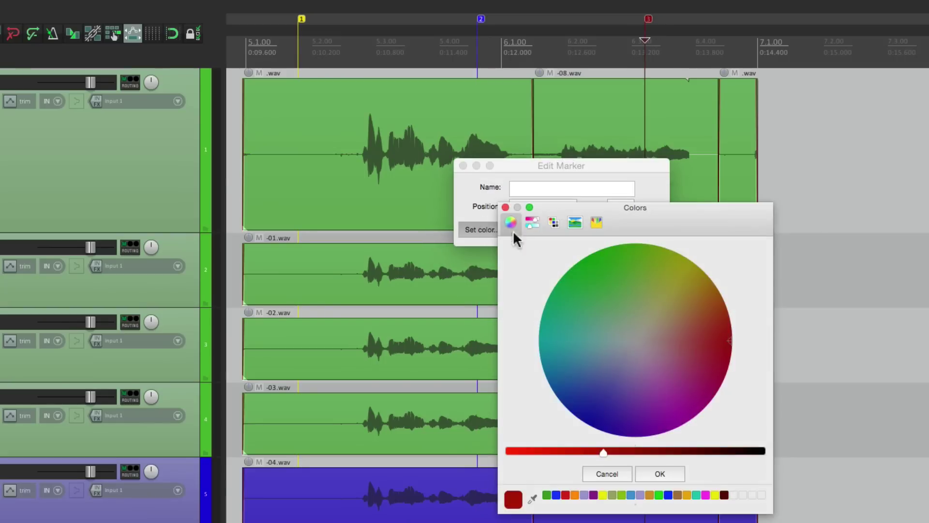
{"action": "left_click", "coordinate": [586, 261]}
{"action": "left_click", "coordinate": [578, 450]}
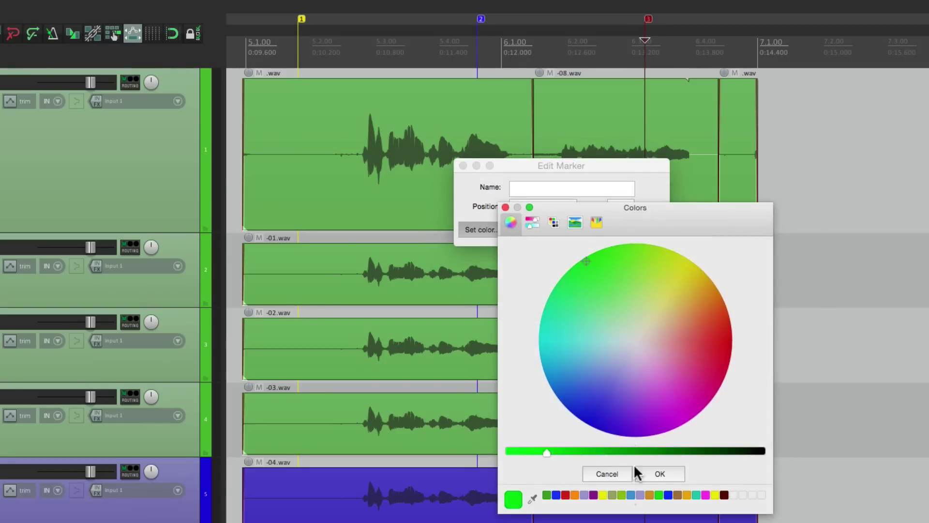
{"action": "left_click", "coordinate": [659, 473]}
{"action": "left_click", "coordinate": [589, 228]}
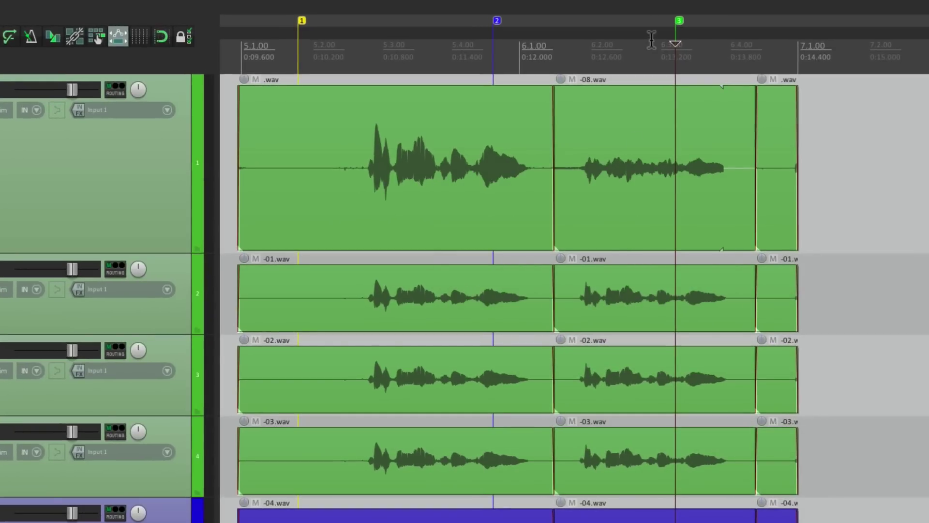
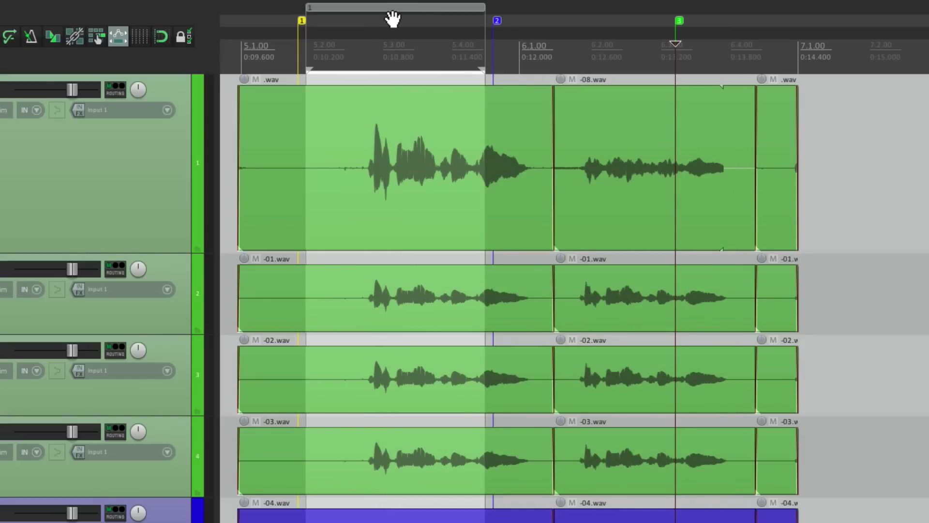
Step: Create two regions from time selections, one from about 5.4.86 to 6.3.05 and another from about 6.3.52 to 6.4.82
{"action": "left_click_drag", "start_coordinate": [510, 61], "coordinate": [661, 54]}
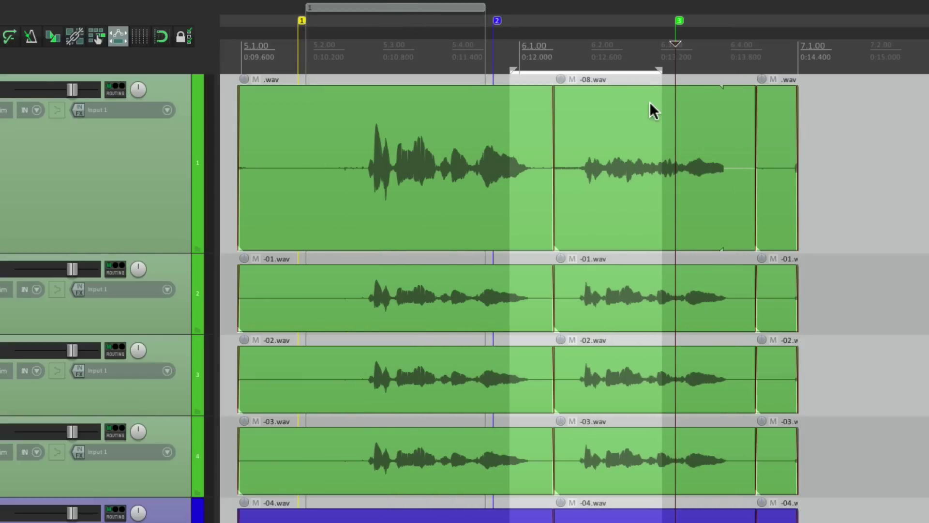
{"action": "key", "text": "shift+r"}
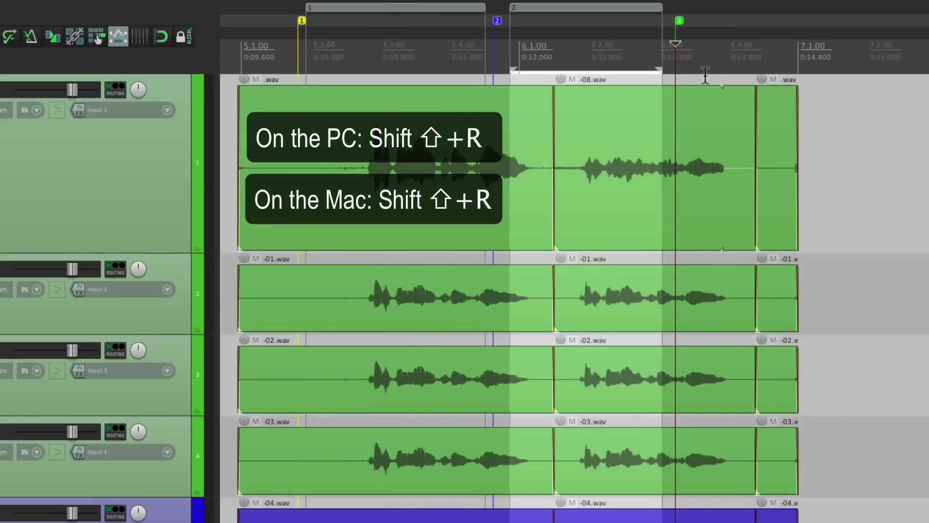
{"action": "left_click_drag", "start_coordinate": [695, 74], "coordinate": [785, 73]}
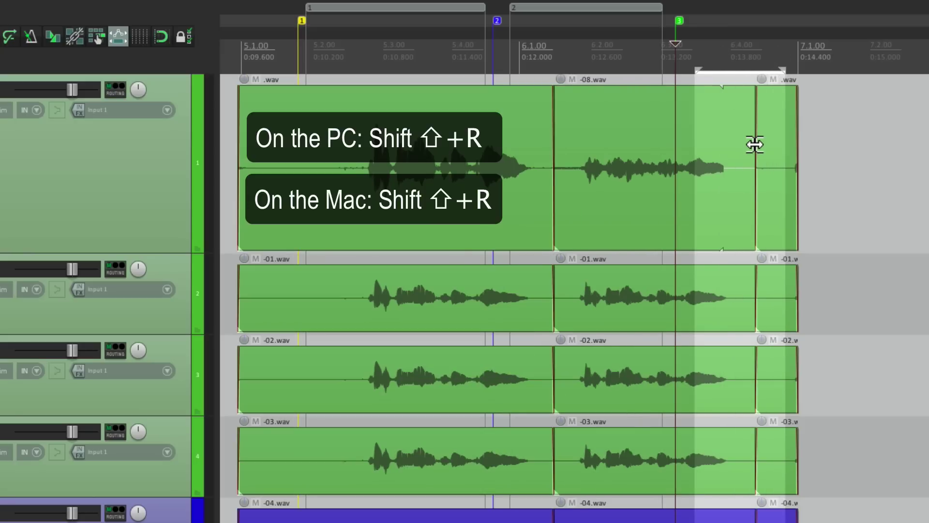
{"action": "key", "text": "shift+r"}
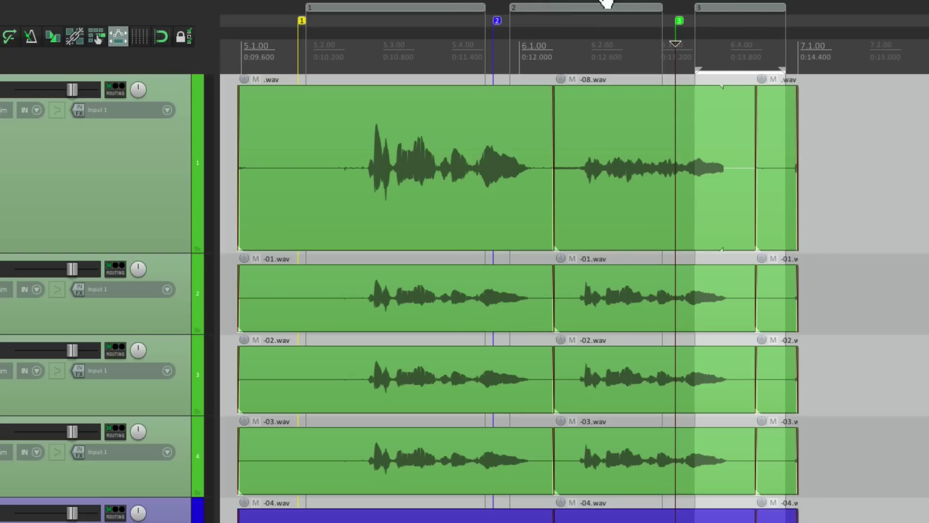
Step: Edit region 1 and give it a custom bright yellow color at full brightness
{"action": "right_click", "coordinate": [383, 6]}
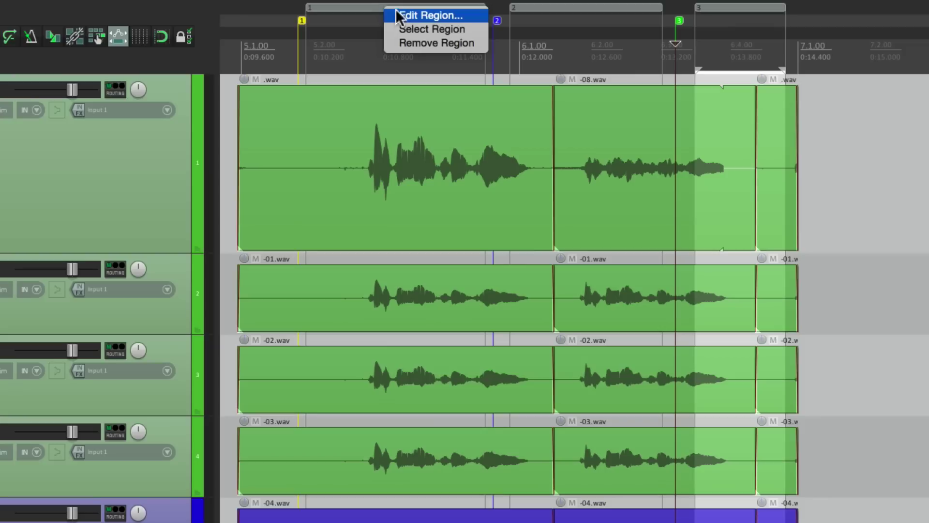
{"action": "left_click", "coordinate": [396, 15]}
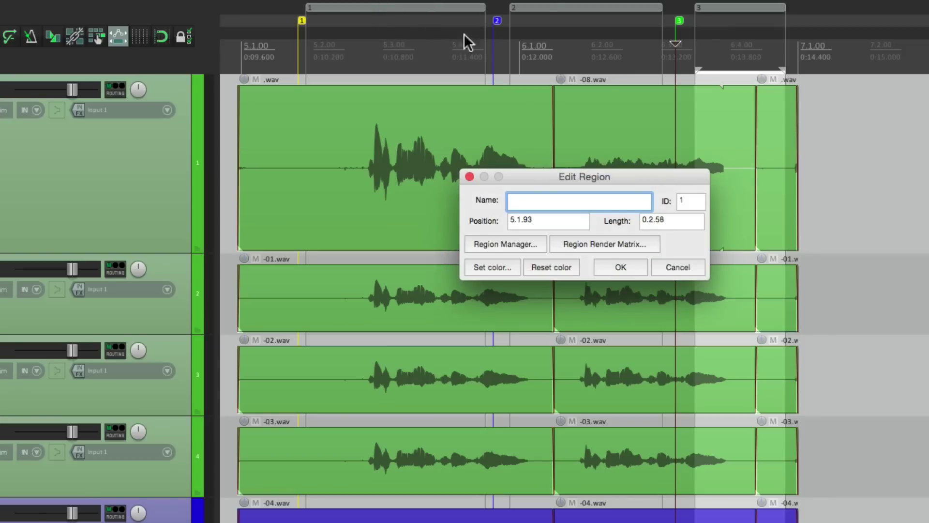
{"action": "left_click", "coordinate": [494, 264]}
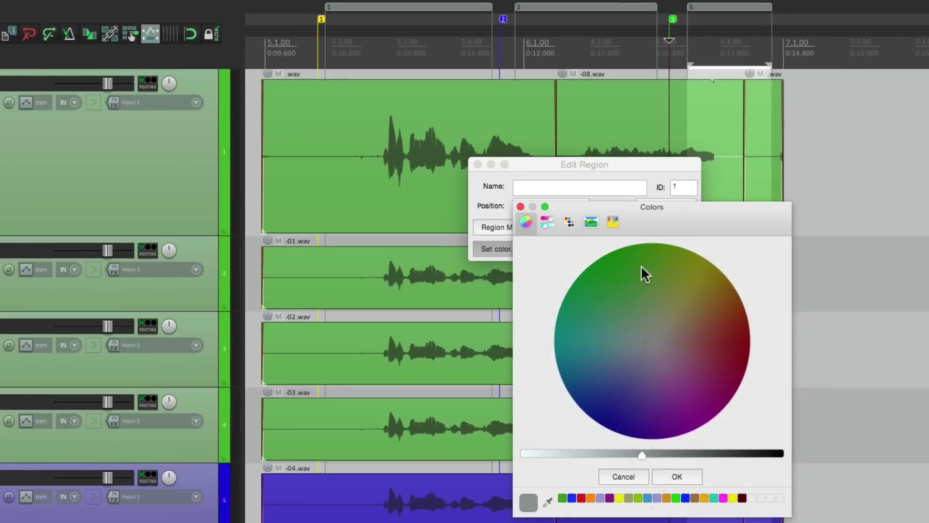
{"action": "left_click", "coordinate": [712, 290]}
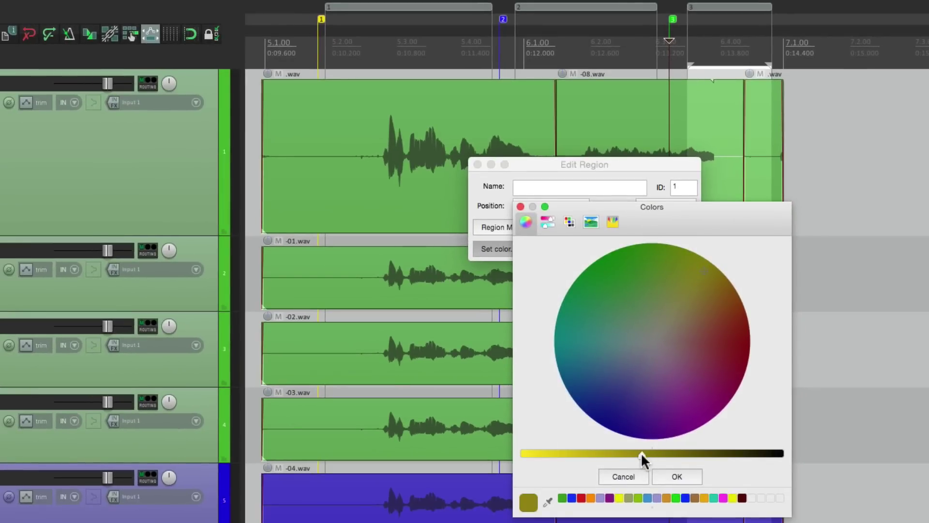
{"action": "left_click_drag", "start_coordinate": [641, 454], "coordinate": [501, 469]}
{"action": "left_click", "coordinate": [676, 476]}
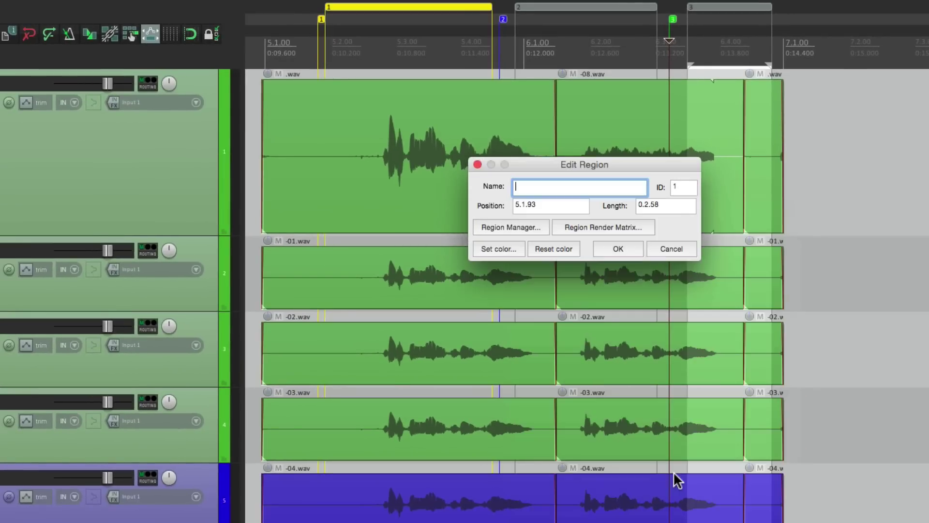
{"action": "left_click", "coordinate": [610, 250]}
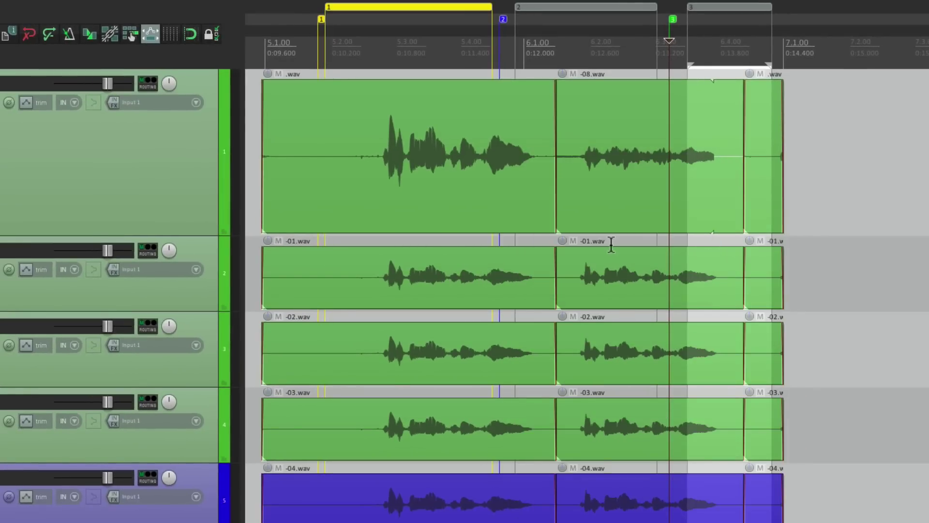
Step: Edit region 2 and give it a custom blue color
{"action": "right_click", "coordinate": [559, 8]}
{"action": "left_click", "coordinate": [565, 19]}
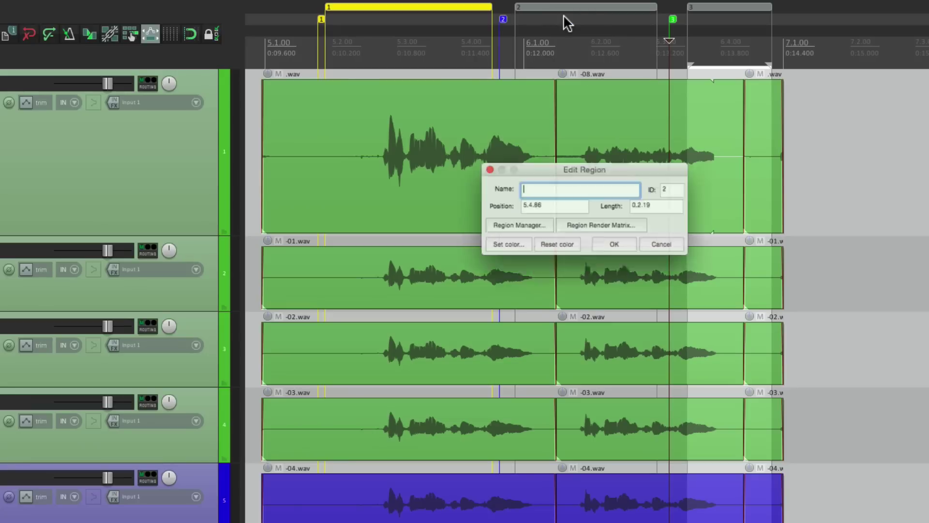
{"action": "left_click", "coordinate": [511, 252]}
{"action": "left_click", "coordinate": [609, 404]}
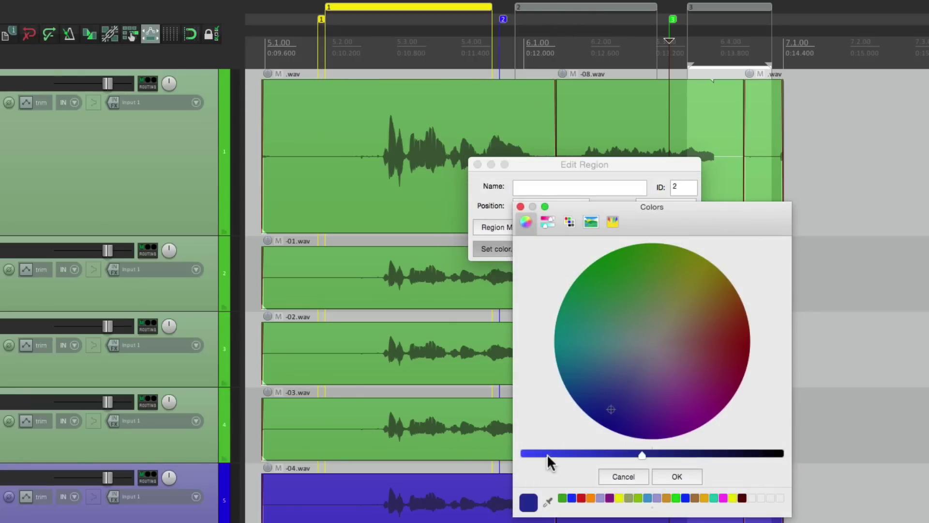
{"action": "left_click", "coordinate": [546, 454]}
{"action": "left_click", "coordinate": [675, 476]}
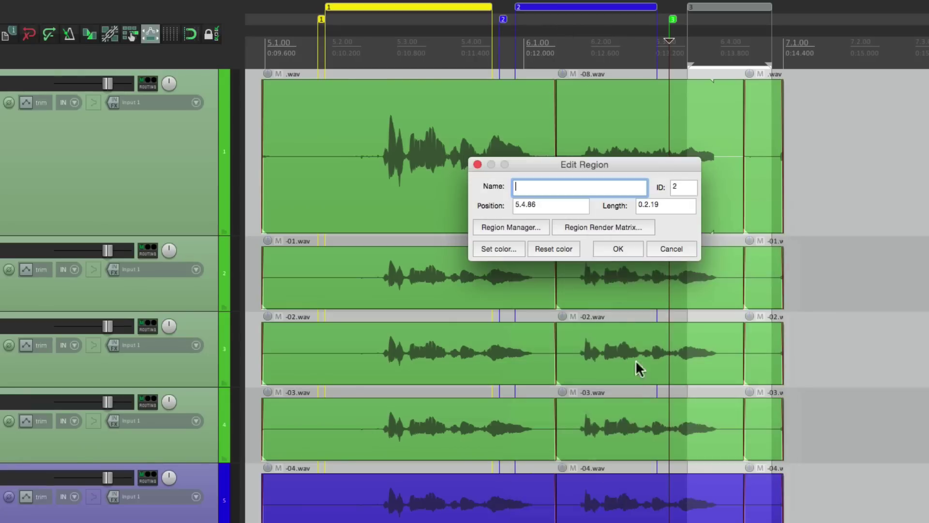
{"action": "left_click", "coordinate": [605, 245]}
Step: Edit region 3 and give it a custom light green color
{"action": "right_click", "coordinate": [715, 8]}
{"action": "left_click", "coordinate": [738, 16]}
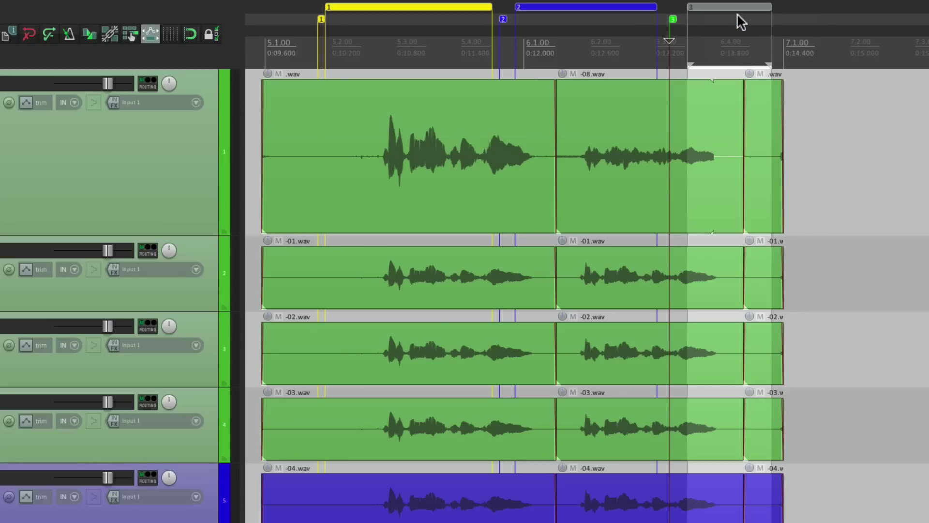
{"action": "left_click", "coordinate": [506, 248]}
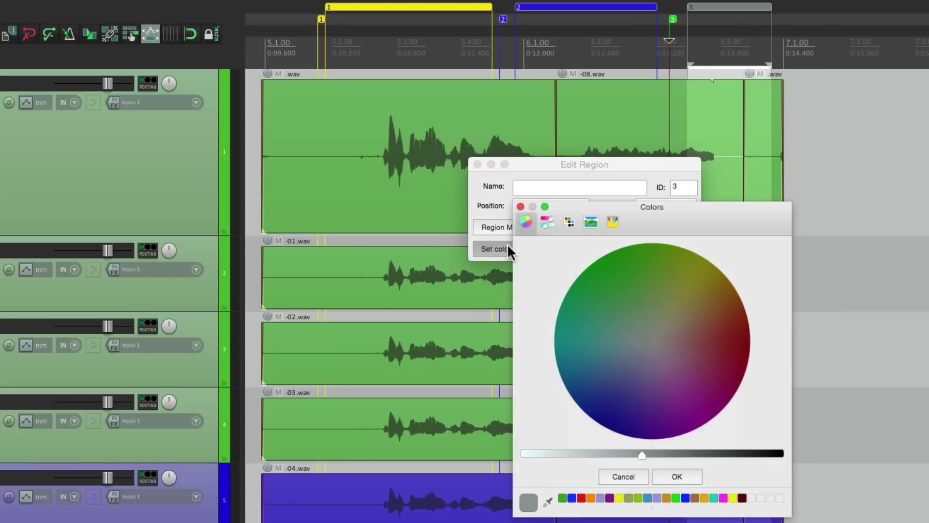
{"action": "left_click", "coordinate": [545, 454]}
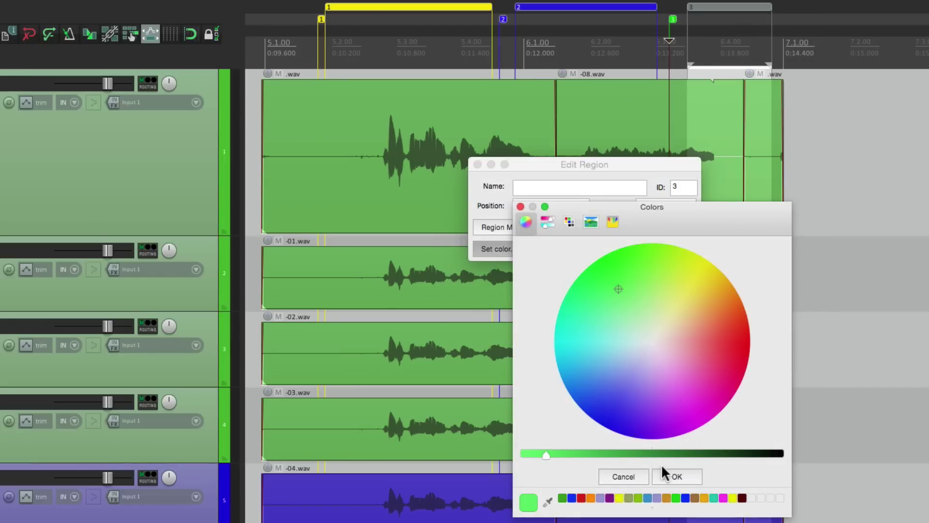
{"action": "left_click", "coordinate": [666, 475]}
{"action": "left_click", "coordinate": [609, 247]}
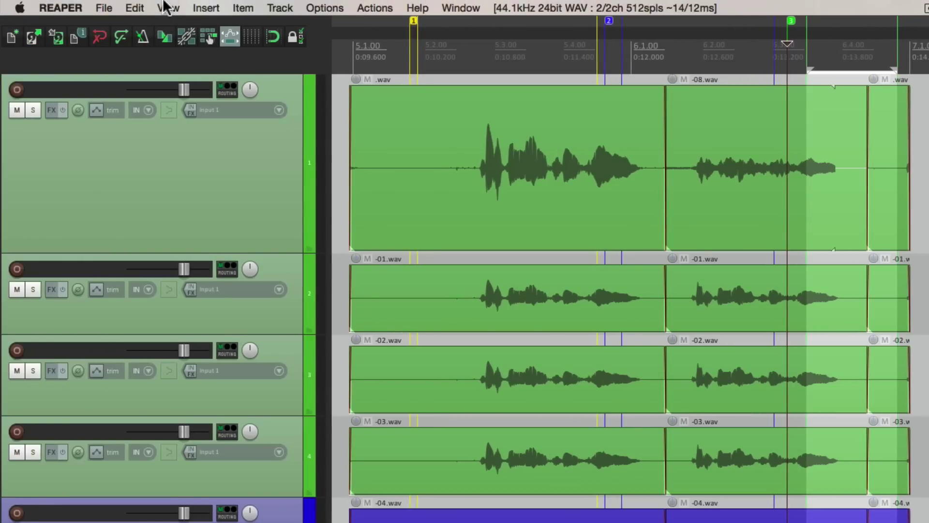
Step: Open the Region/Marker Manager and change region R1's color to blue-violet
{"action": "left_click", "coordinate": [50, 7]}
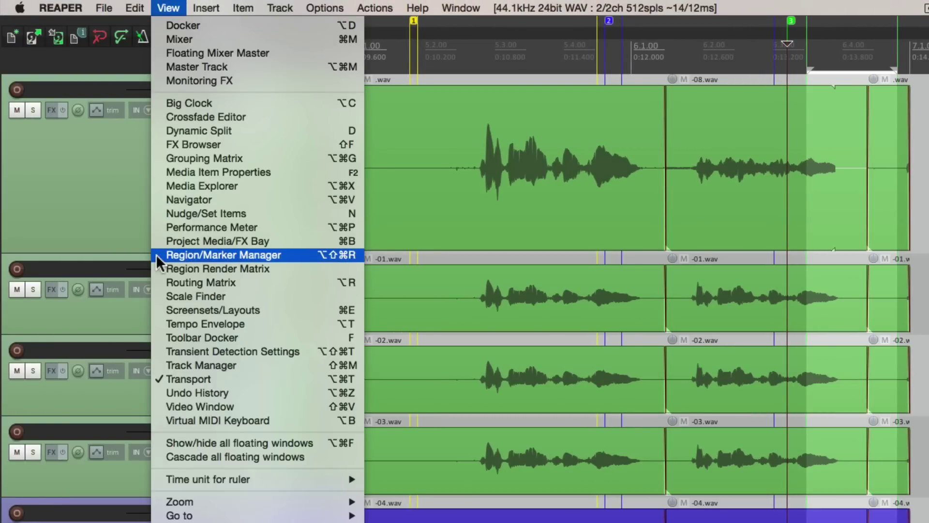
{"action": "left_click", "coordinate": [157, 257]}
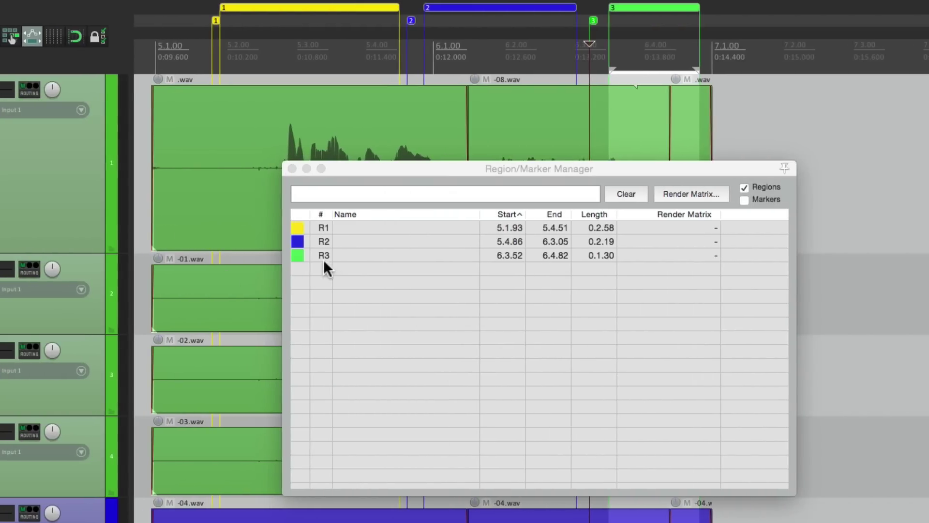
{"action": "double_click", "coordinate": [301, 227]}
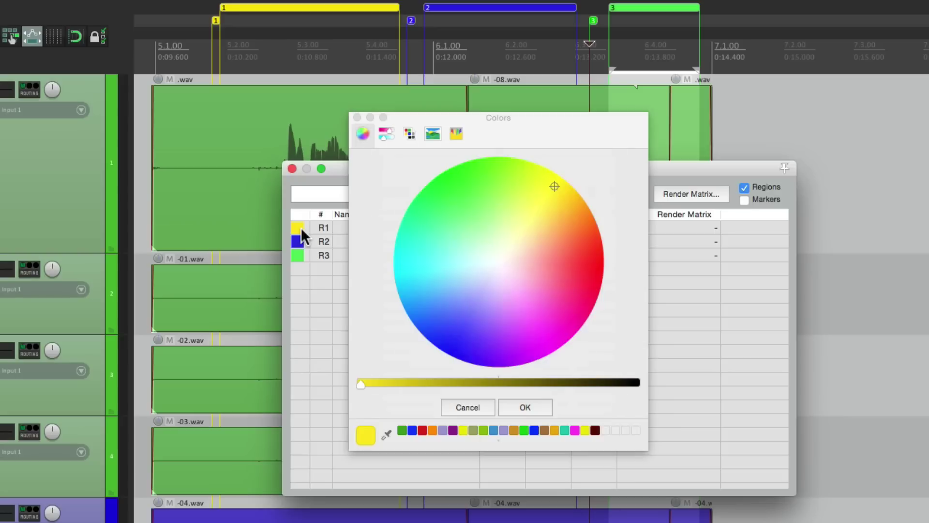
{"action": "left_click", "coordinate": [464, 323]}
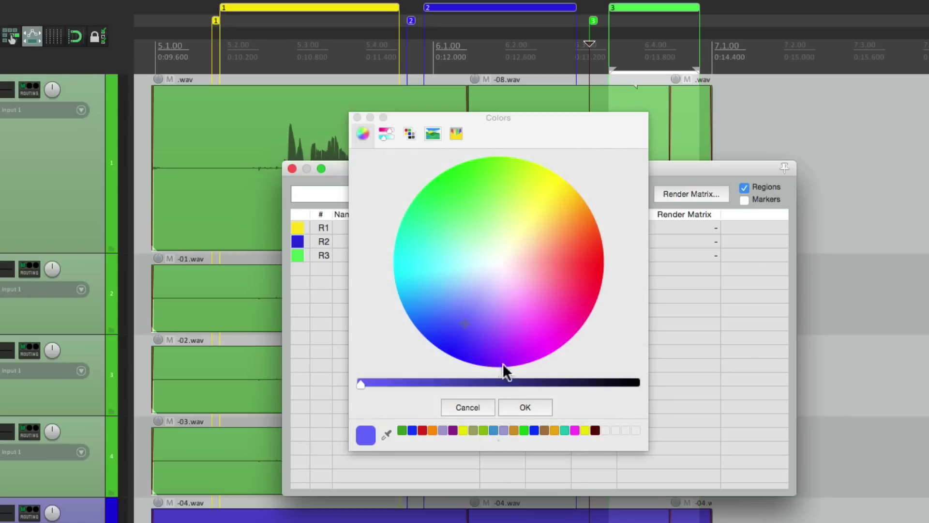
{"action": "left_click", "coordinate": [525, 406]}
Step: Change region R2's color to bright green and region R3's color to orange in the Region/Marker Manager
{"action": "double_click", "coordinate": [296, 240]}
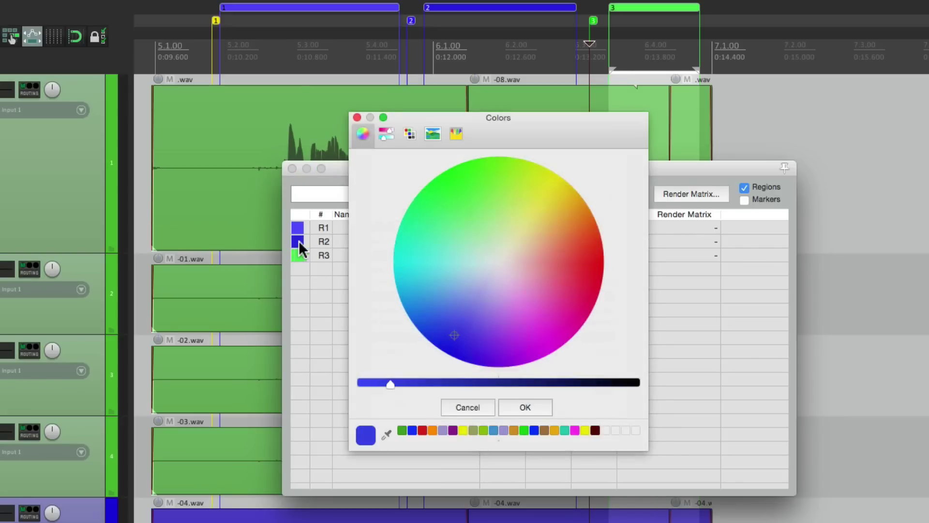
{"action": "left_click", "coordinate": [465, 186]}
{"action": "left_click", "coordinate": [525, 407]}
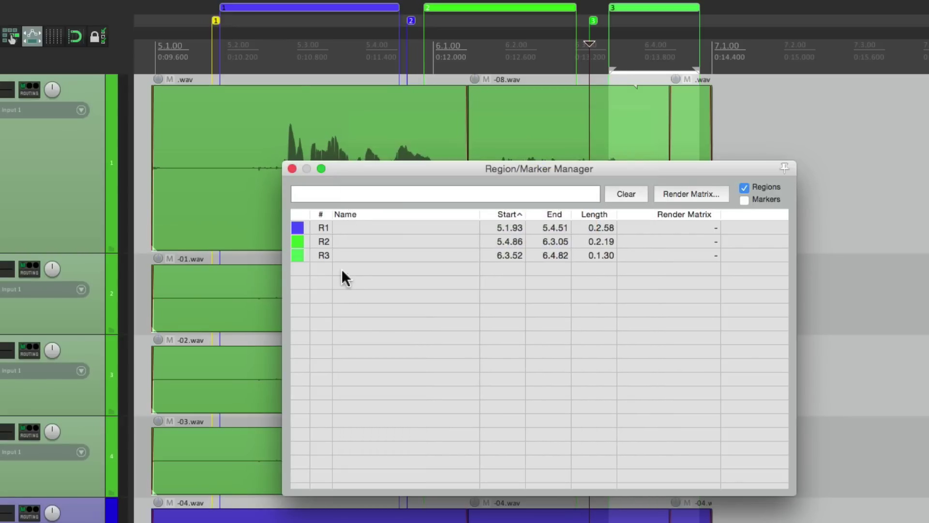
{"action": "double_click", "coordinate": [296, 256]}
{"action": "left_click", "coordinate": [576, 205]}
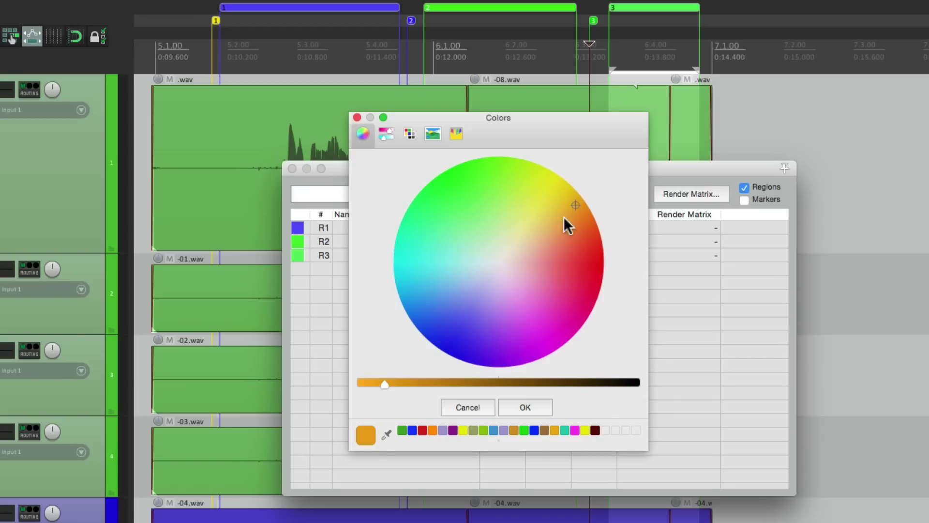
{"action": "left_click", "coordinate": [507, 411]}
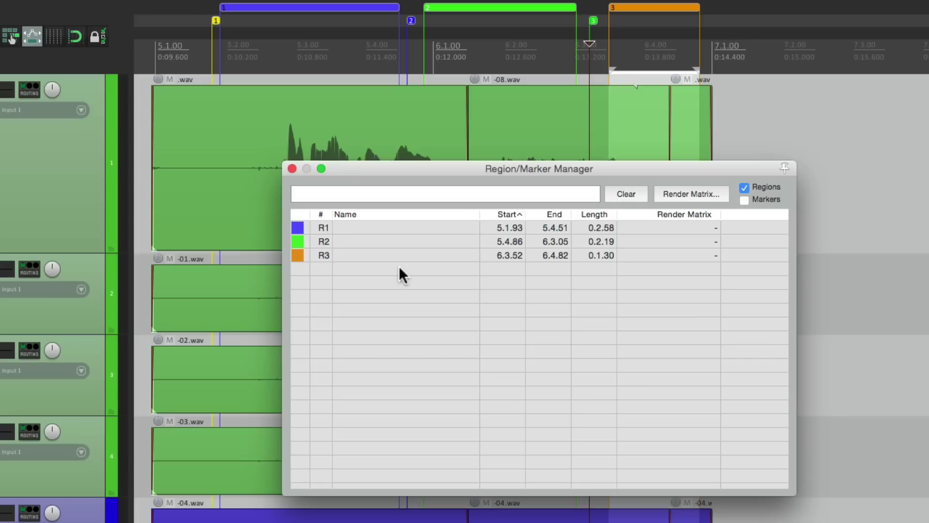
Step: List only markers instead of regions in the manager and change marker M1's color to red
{"action": "left_click", "coordinate": [742, 200]}
{"action": "left_click", "coordinate": [744, 188]}
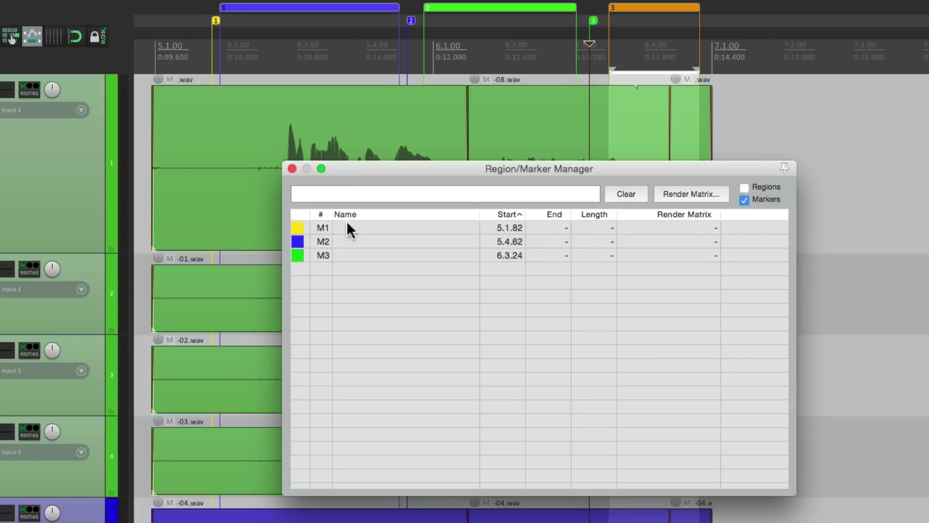
{"action": "left_click", "coordinate": [298, 227]}
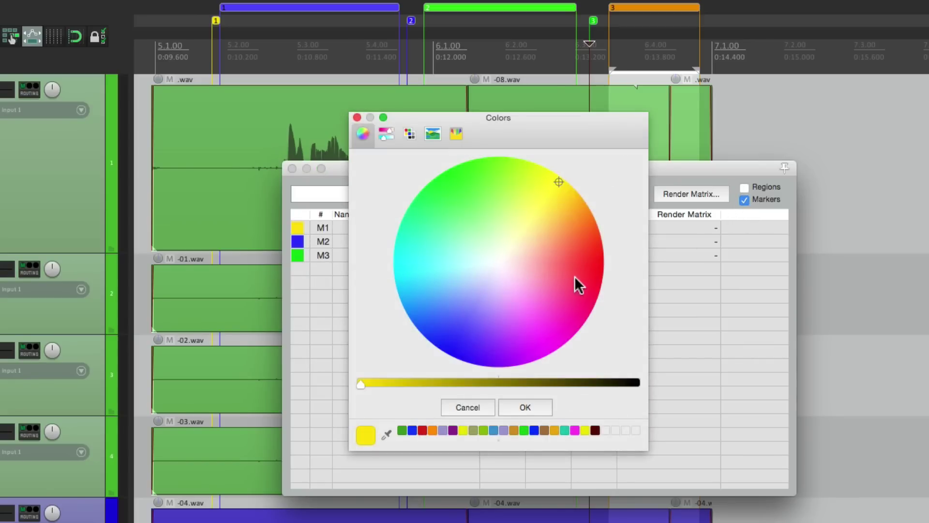
{"action": "left_click", "coordinate": [574, 275]}
{"action": "left_click", "coordinate": [520, 407]}
Step: Change marker M2's color to bright green and marker M3's to dark blue, and close the Region/Marker Manager
{"action": "left_click", "coordinate": [299, 241]}
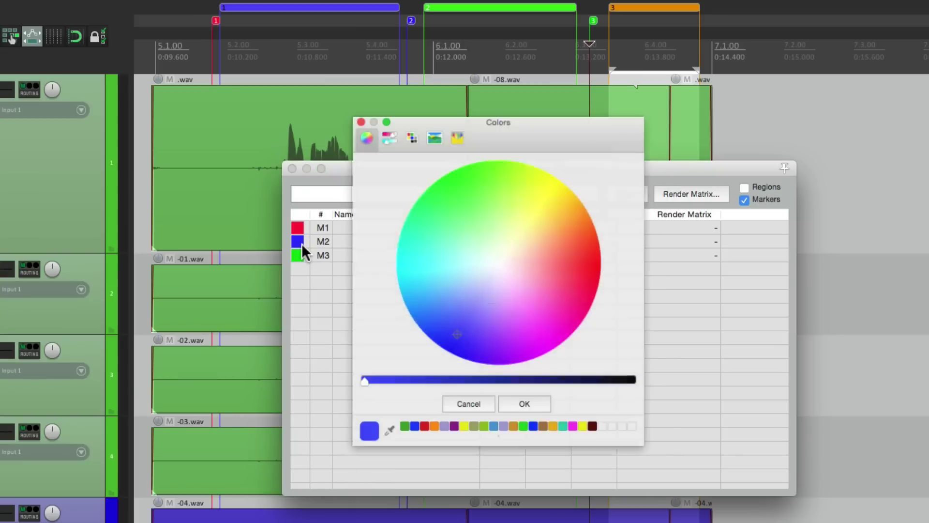
{"action": "left_click", "coordinate": [461, 177]}
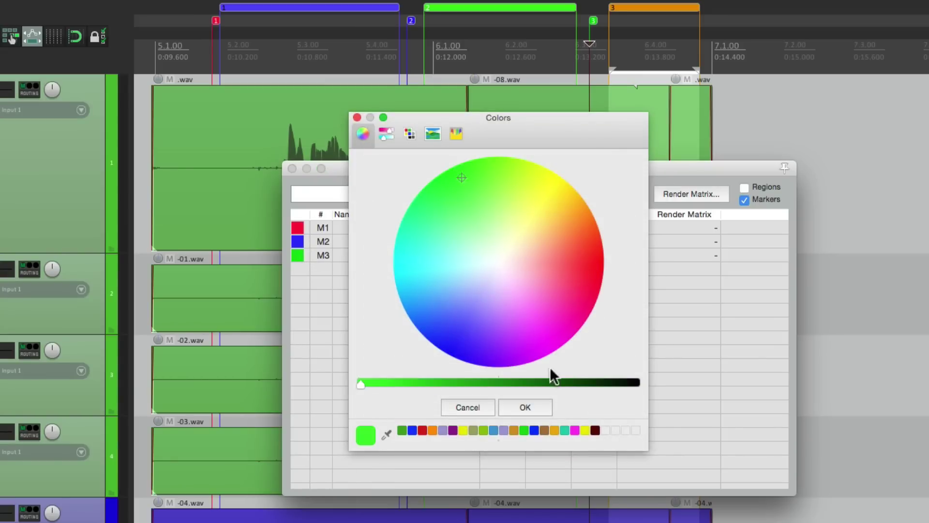
{"action": "left_click", "coordinate": [537, 406]}
{"action": "left_click", "coordinate": [298, 254]}
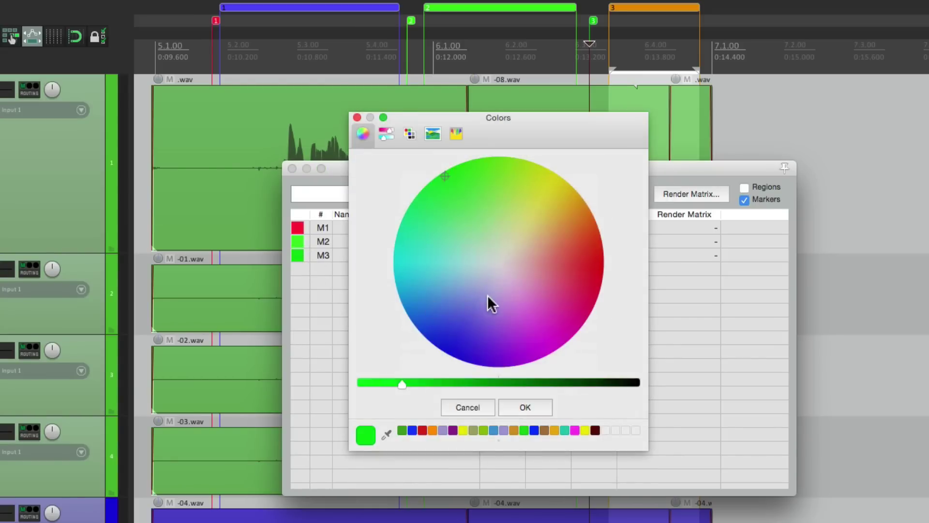
{"action": "left_click", "coordinate": [457, 346]}
{"action": "left_click", "coordinate": [537, 406]}
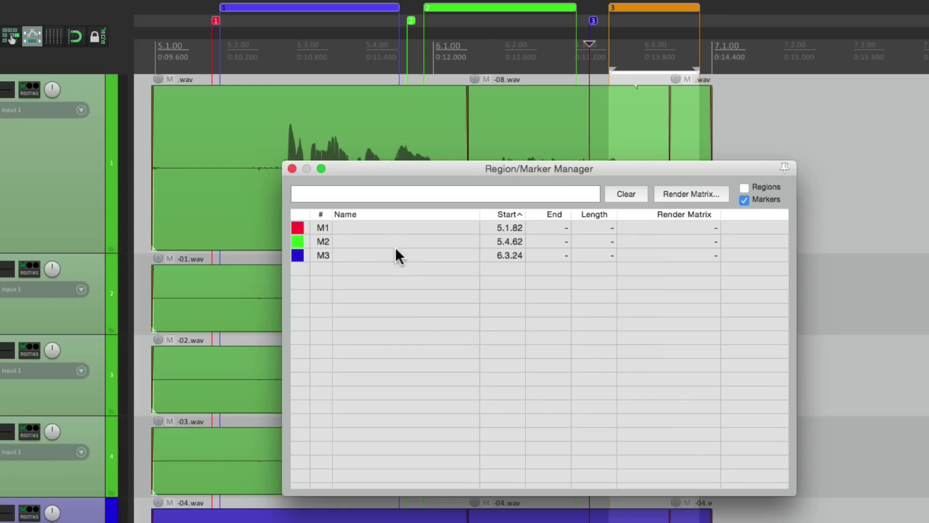
{"action": "left_click", "coordinate": [293, 168]}
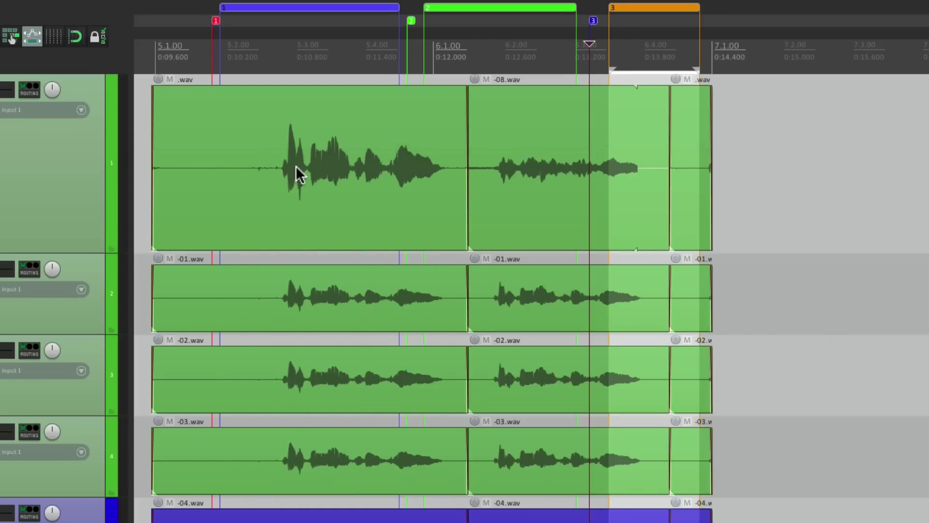
Step: Open the Track Manager and recolor tracks 1 to 4 together in yellow-green
{"action": "left_click", "coordinate": [168, 6]}
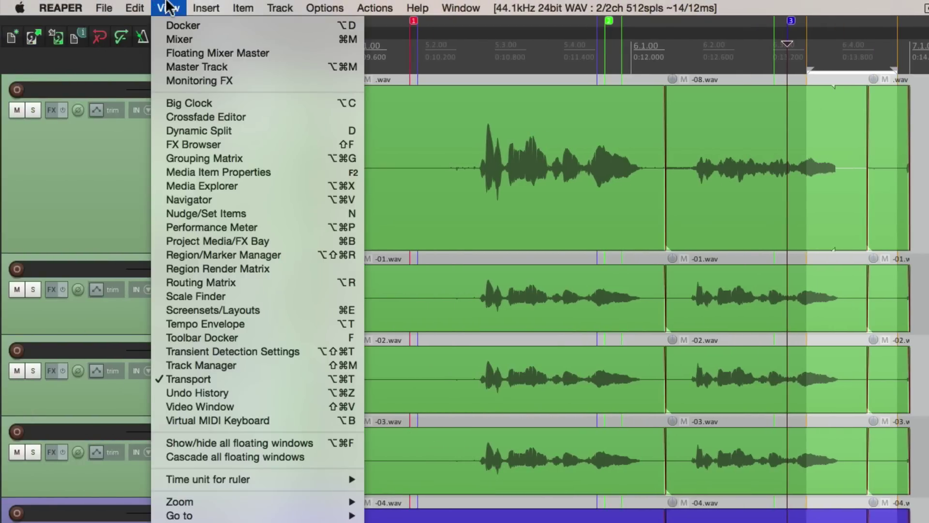
{"action": "left_click", "coordinate": [166, 366]}
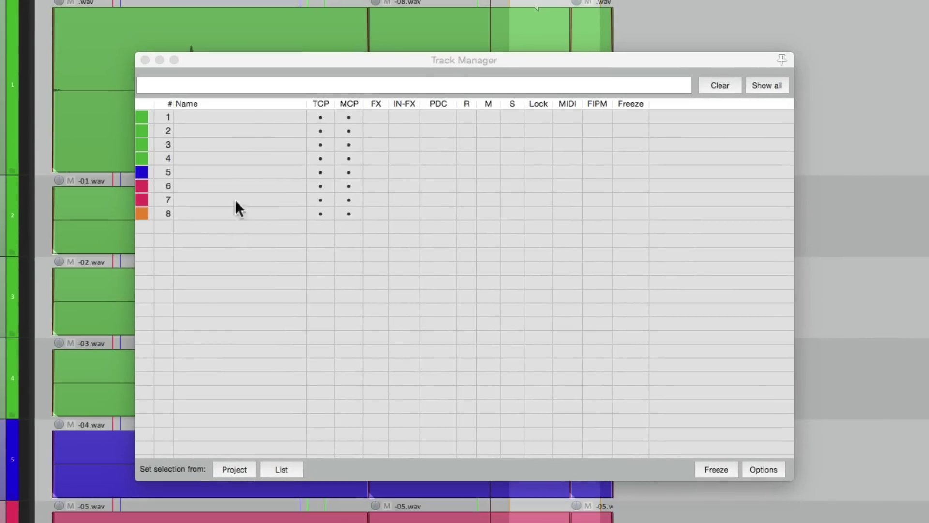
{"action": "left_click", "coordinate": [208, 117]}
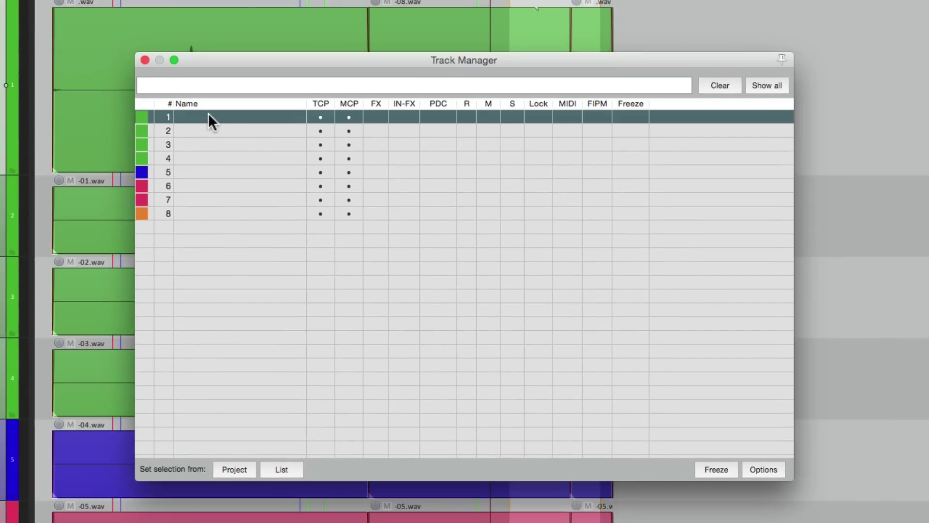
{"action": "left_click", "coordinate": [208, 159], "text": "shift"}
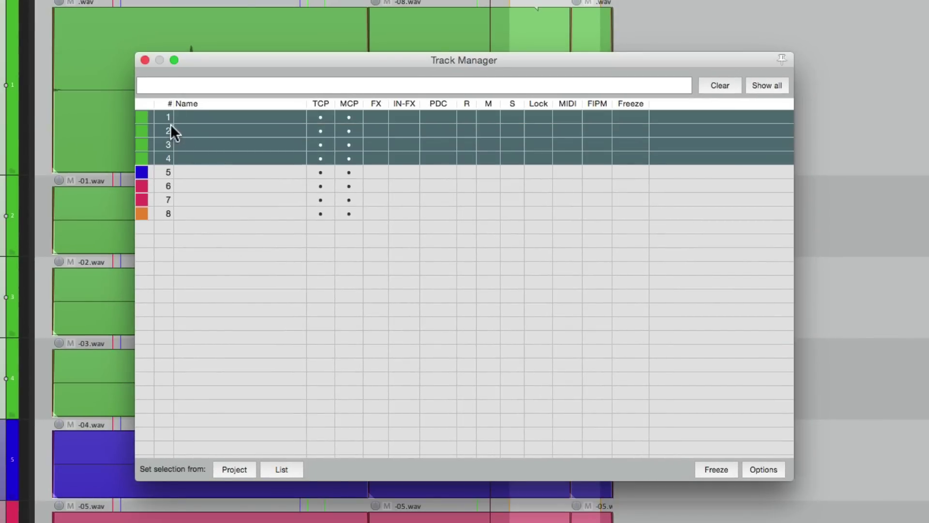
{"action": "left_click", "coordinate": [142, 116]}
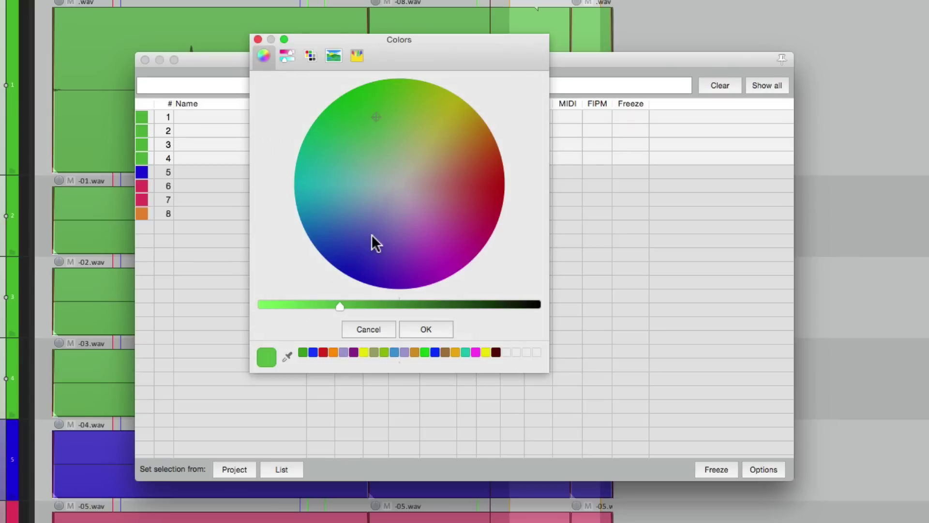
{"action": "left_click", "coordinate": [388, 136]}
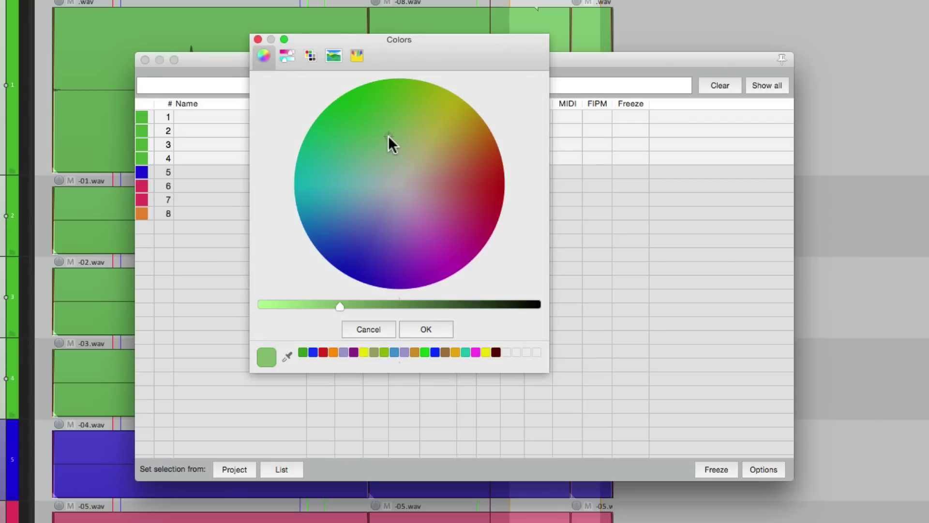
{"action": "left_click", "coordinate": [420, 101]}
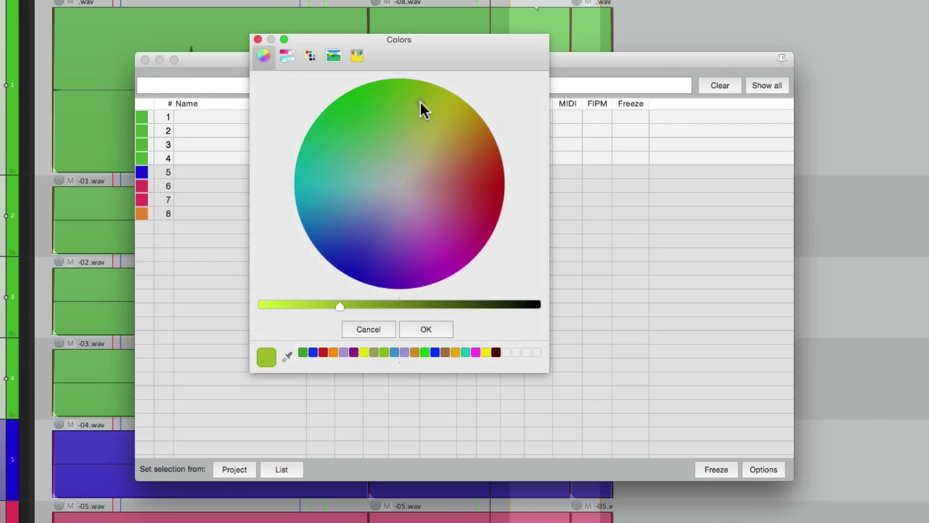
{"action": "left_click", "coordinate": [426, 329]}
Step: Change track 5's color to light blue in the Track Manager
{"action": "left_click", "coordinate": [141, 167]}
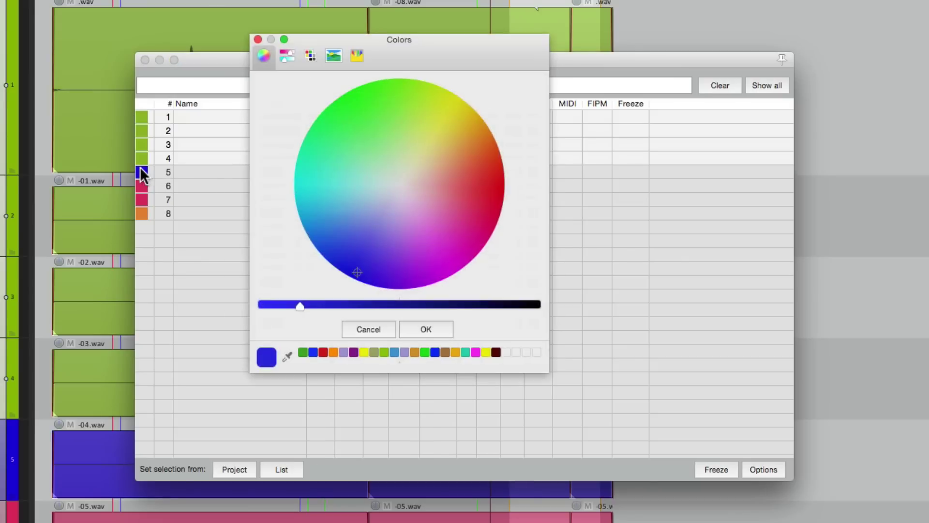
{"action": "left_click", "coordinate": [357, 221]}
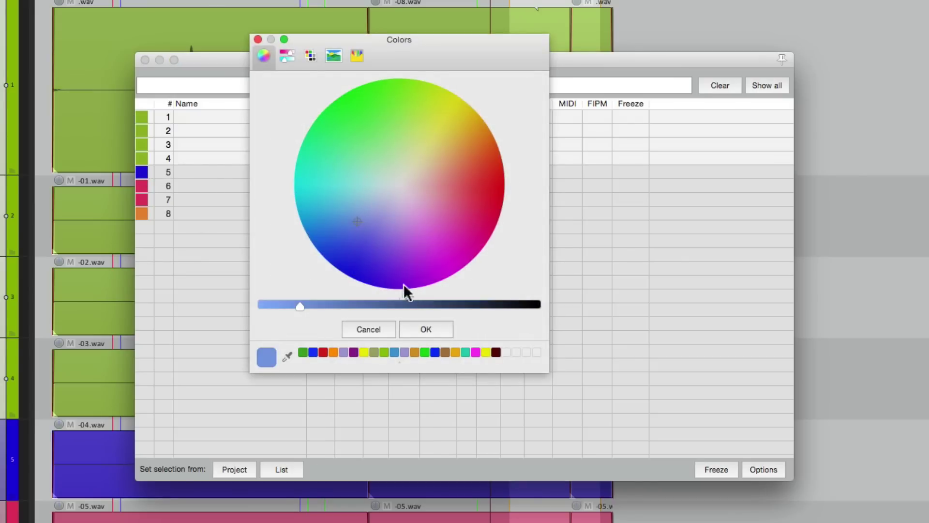
{"action": "left_click", "coordinate": [421, 325]}
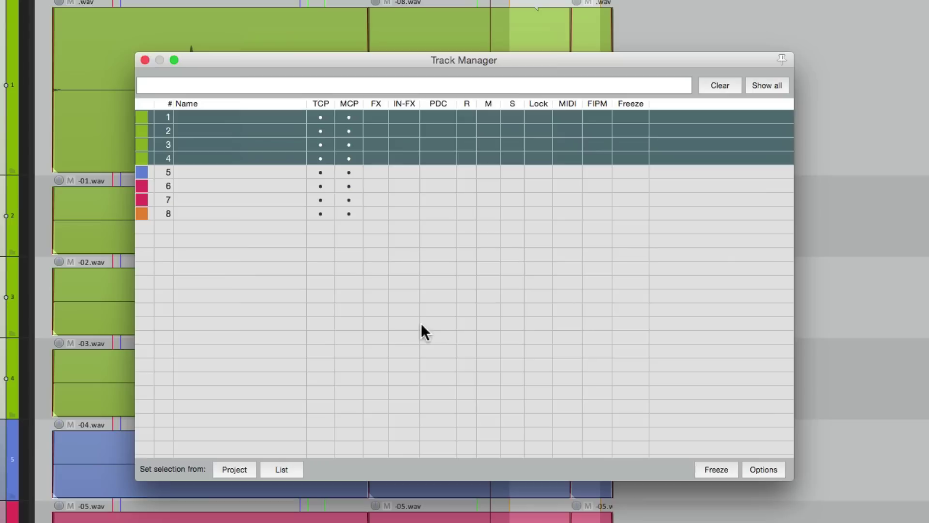
Step: Recolor tracks 6 and 7 together in red and close the Track Manager
{"action": "left_click_drag", "start_coordinate": [219, 184], "coordinate": [224, 192]}
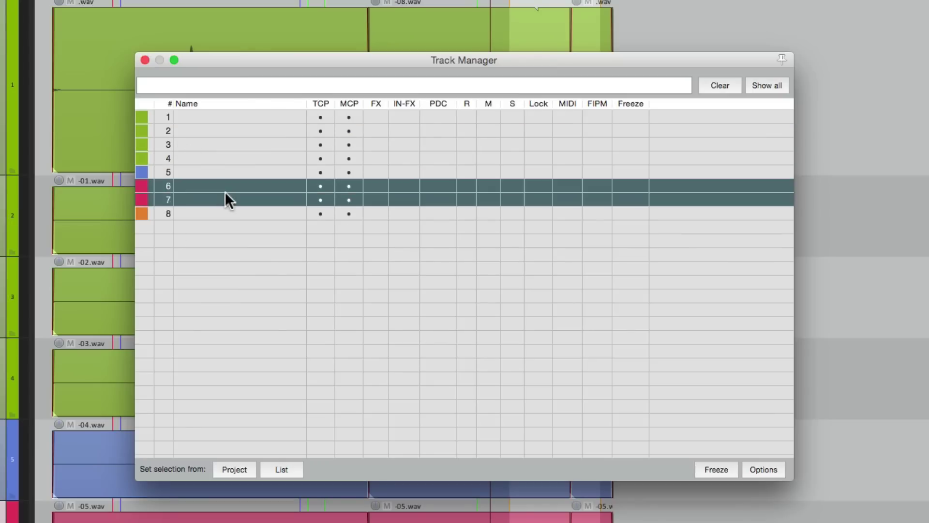
{"action": "left_click", "coordinate": [141, 188]}
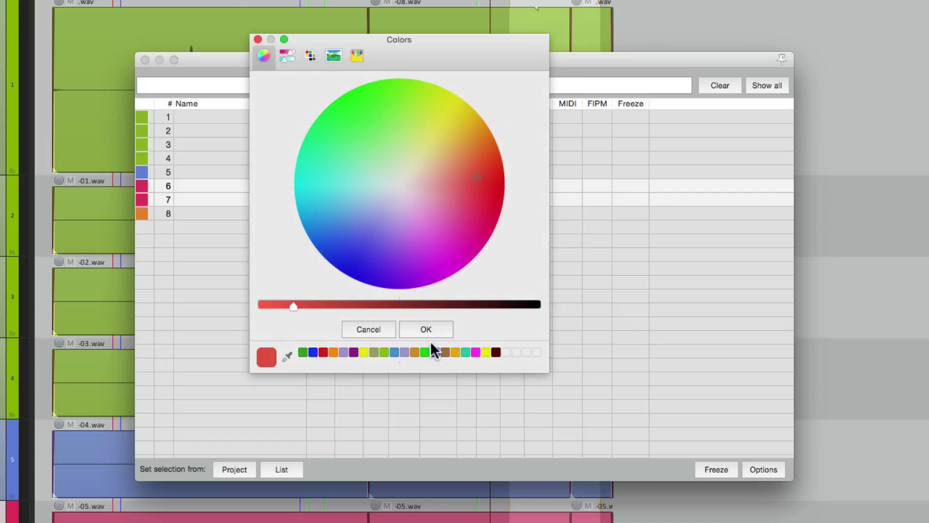
{"action": "left_click", "coordinate": [428, 323]}
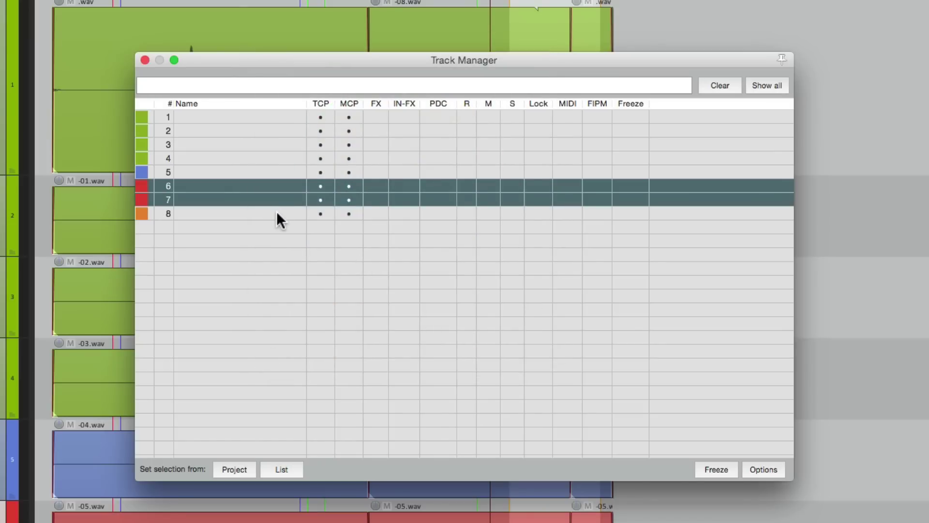
{"action": "left_click", "coordinate": [143, 59]}
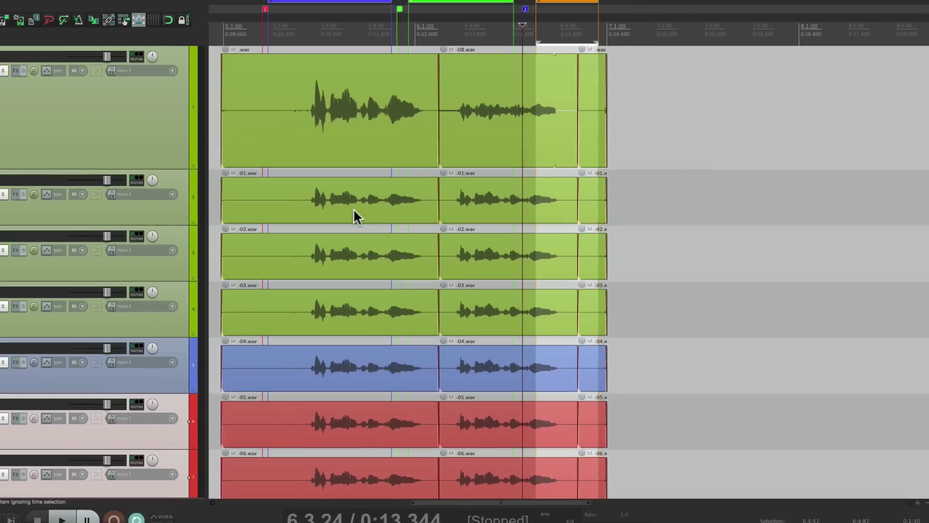